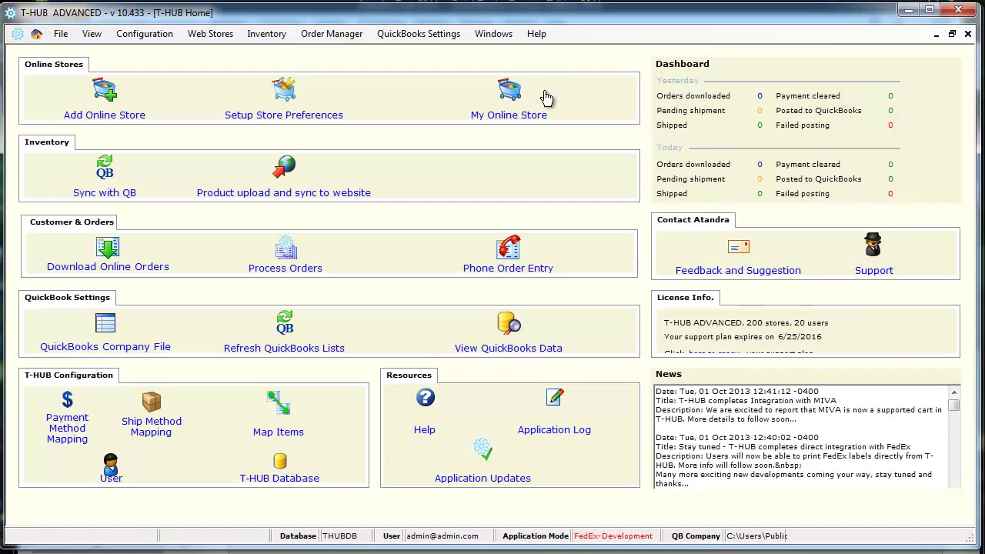
Review the connection and company details of the miva-ATANDRA store and close its settings
left_click(505, 109)
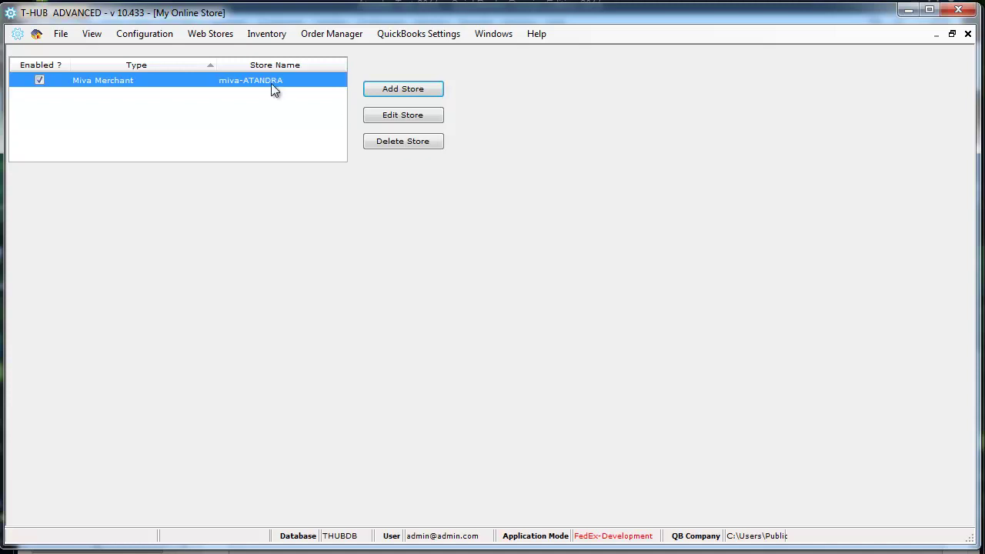
left_click(404, 119)
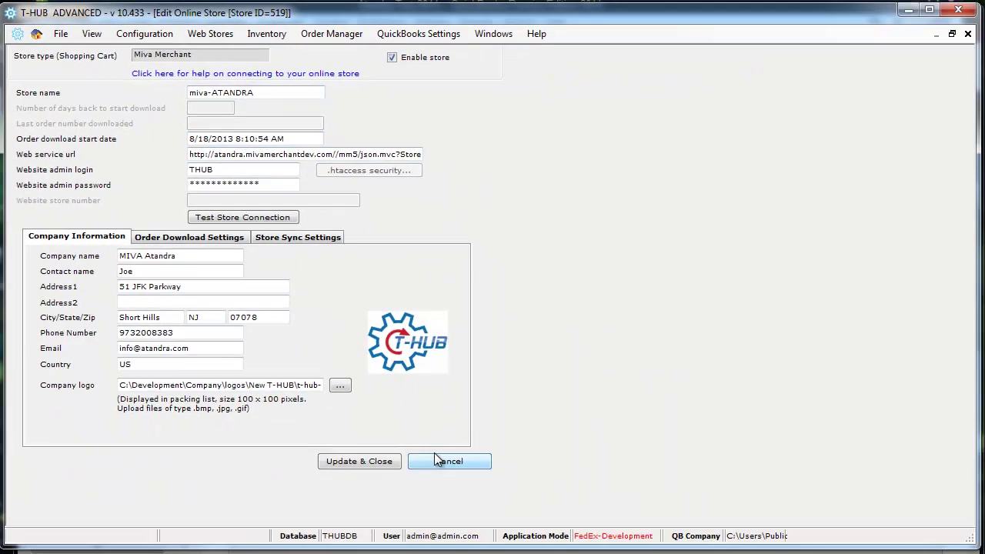
left_click(375, 465)
left_click(969, 34)
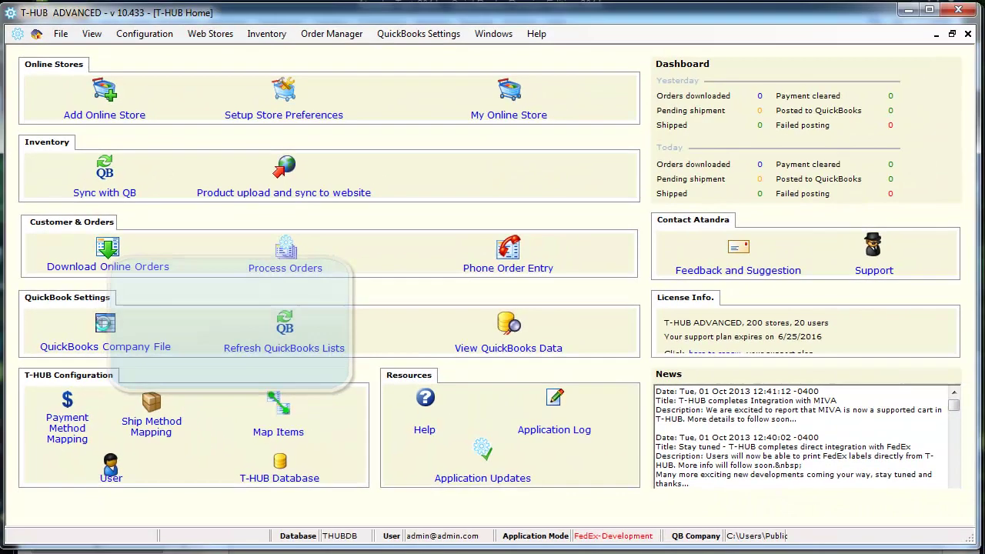
Check the QuickBooks company file path, save the company file settings, and maximize the T-HUB Home window
left_click(105, 323)
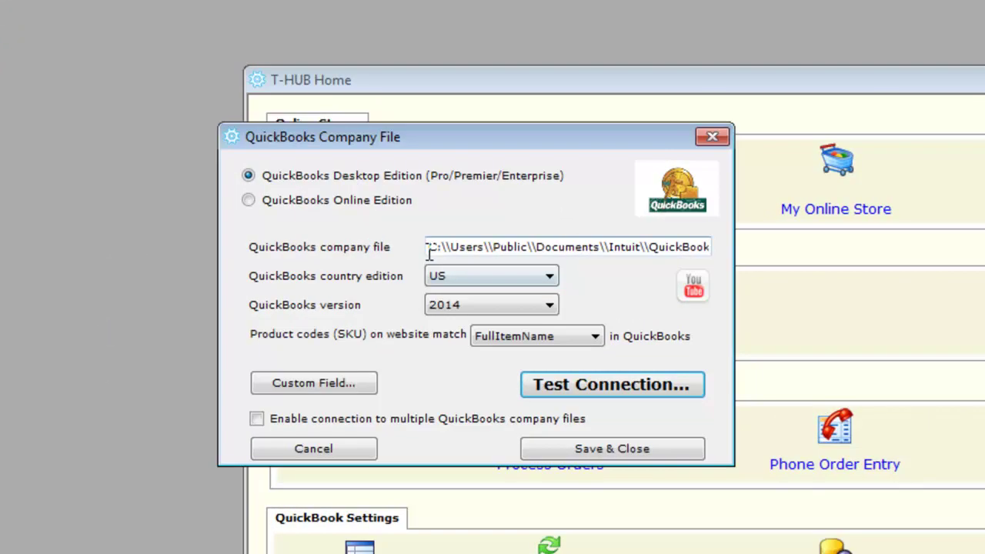
left_click(429, 248)
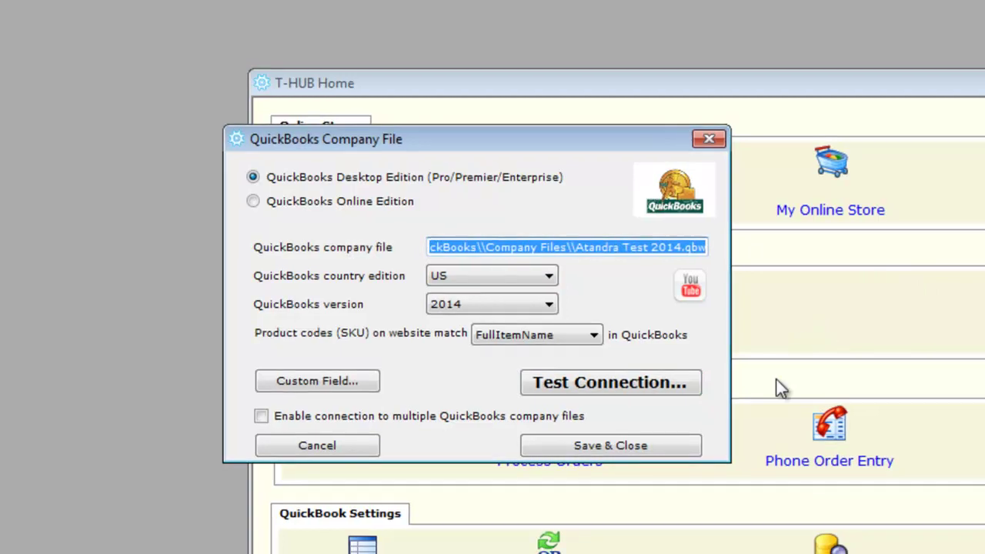
left_click(612, 449)
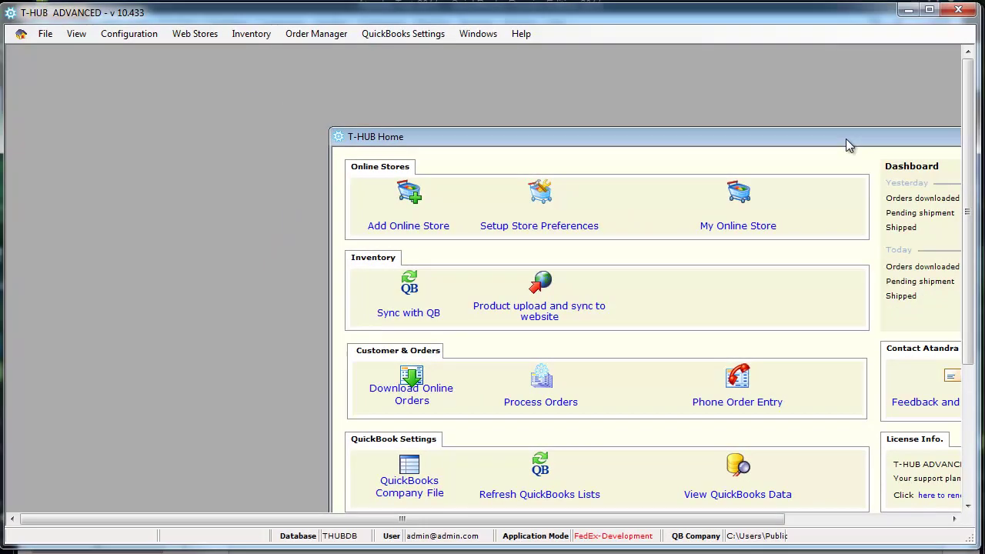
double_click(846, 138)
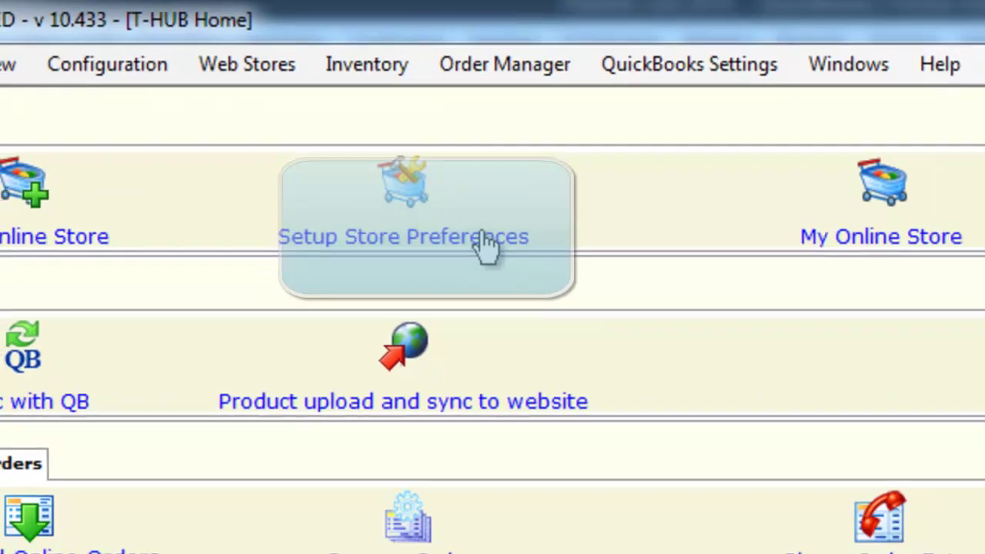
In the store preferences, record web sales in QuickBooks as invoices and mark the invoices as paid
left_click(514, 264)
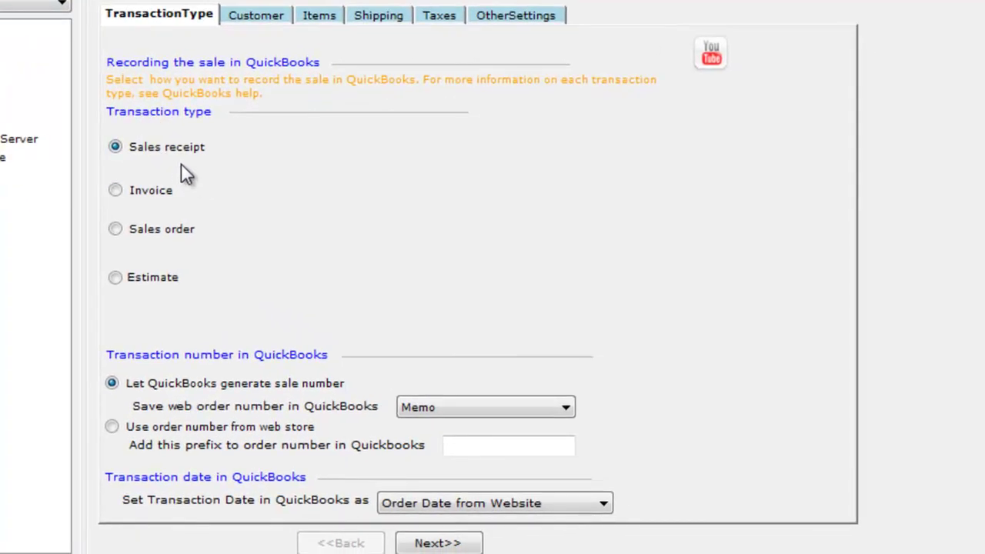
left_click(154, 192)
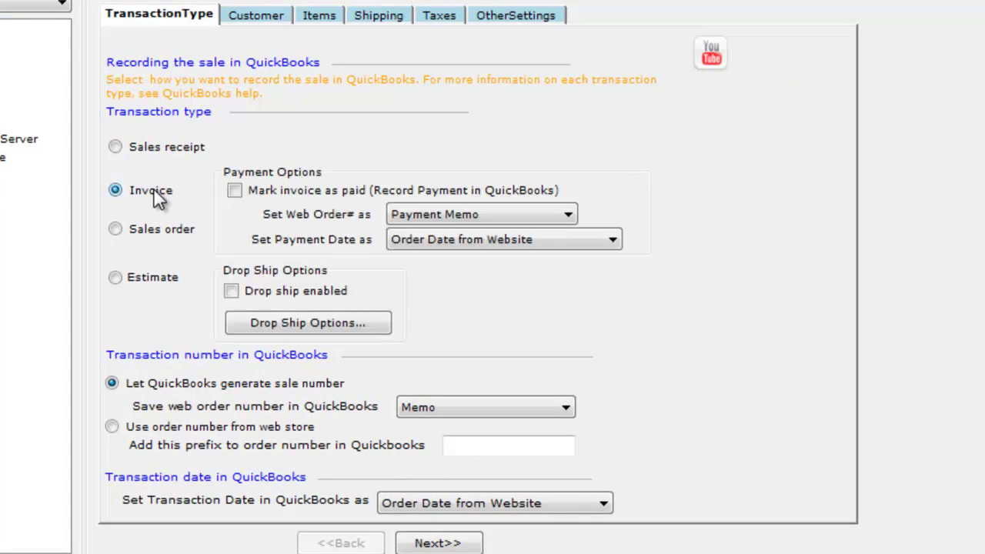
left_click(259, 196)
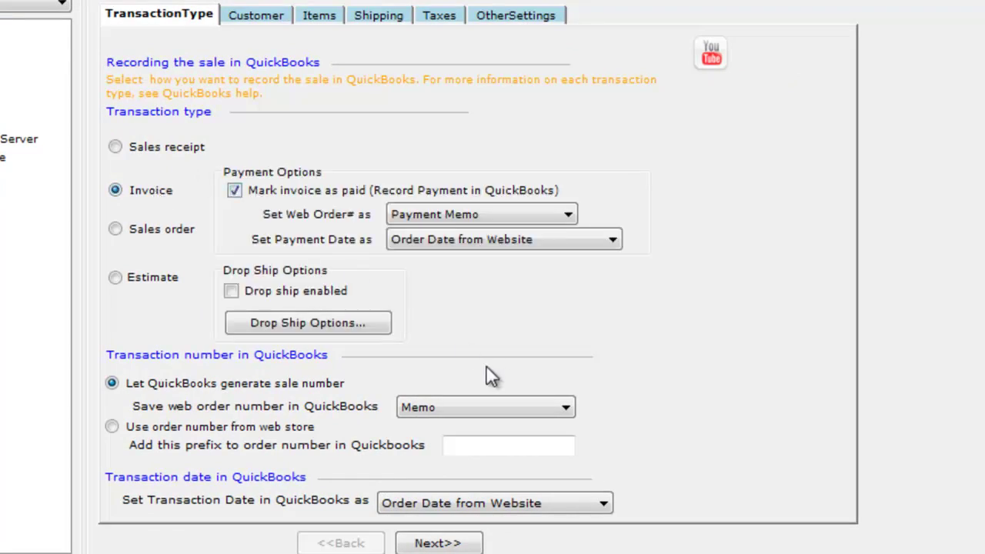
Review the store's QuickBooks posting preferences for customers, items, shipping charges and taxes
left_click(440, 543)
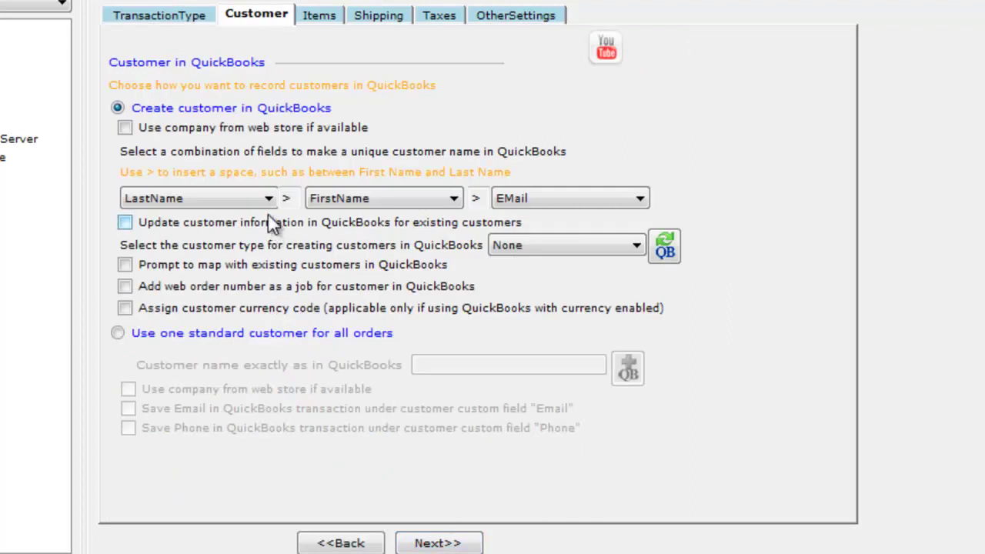
left_click(435, 542)
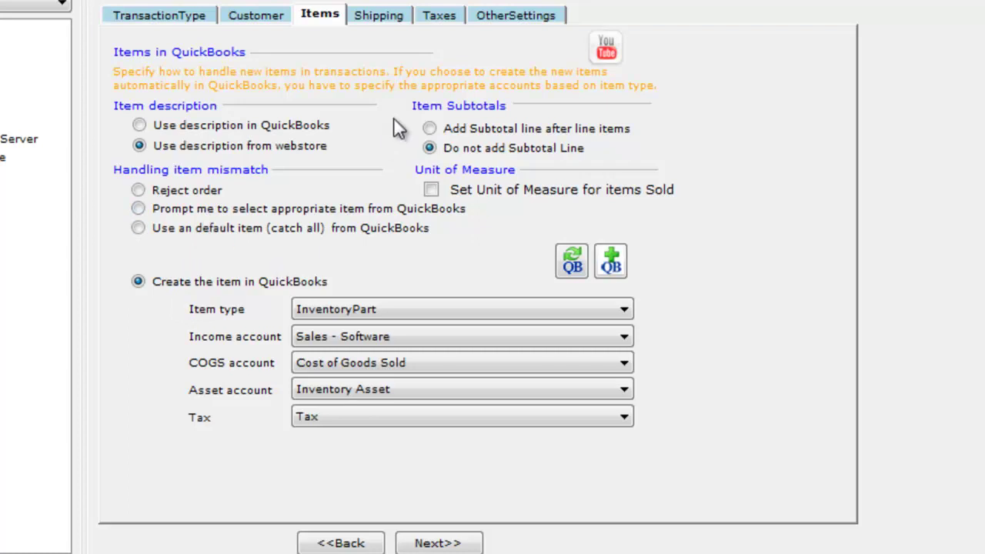
left_click(466, 543)
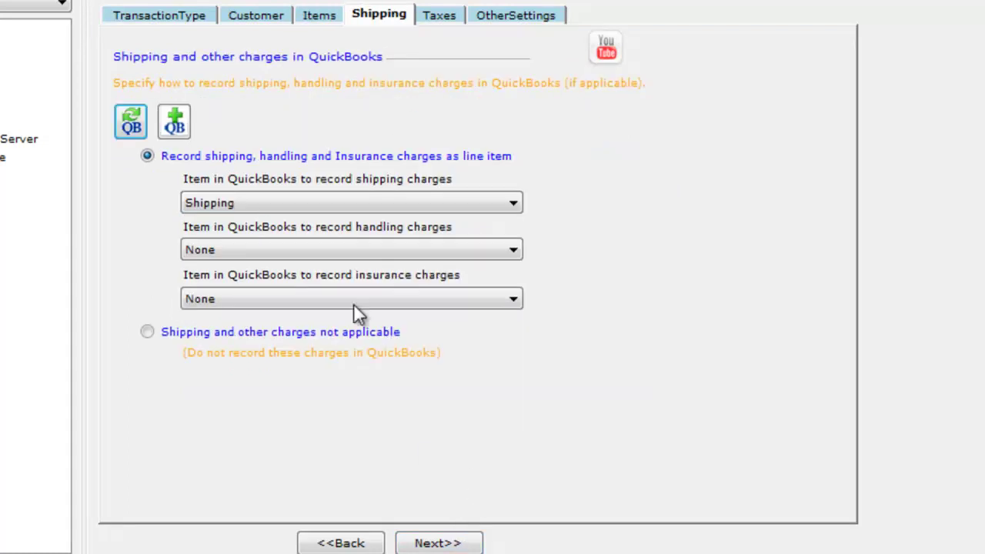
left_click(337, 203)
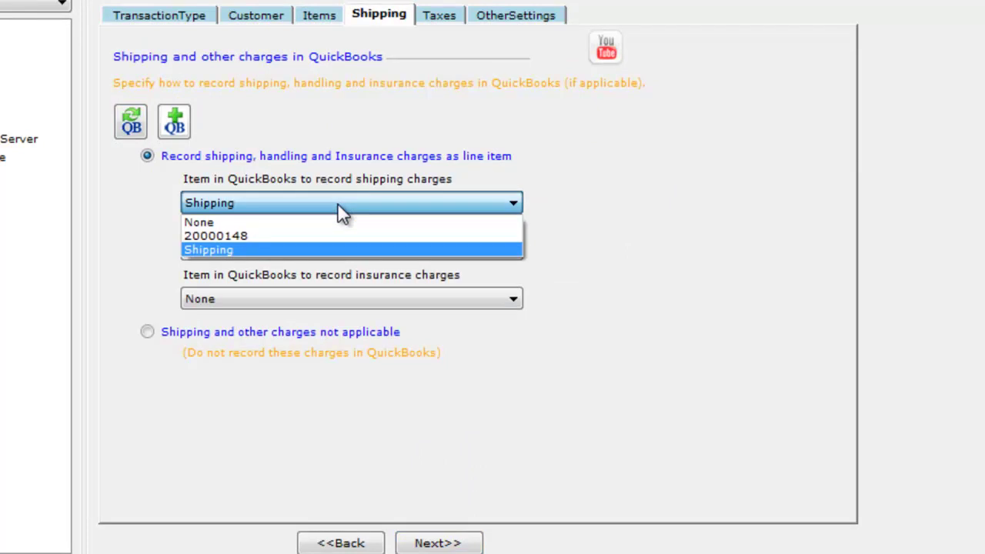
left_click(337, 203)
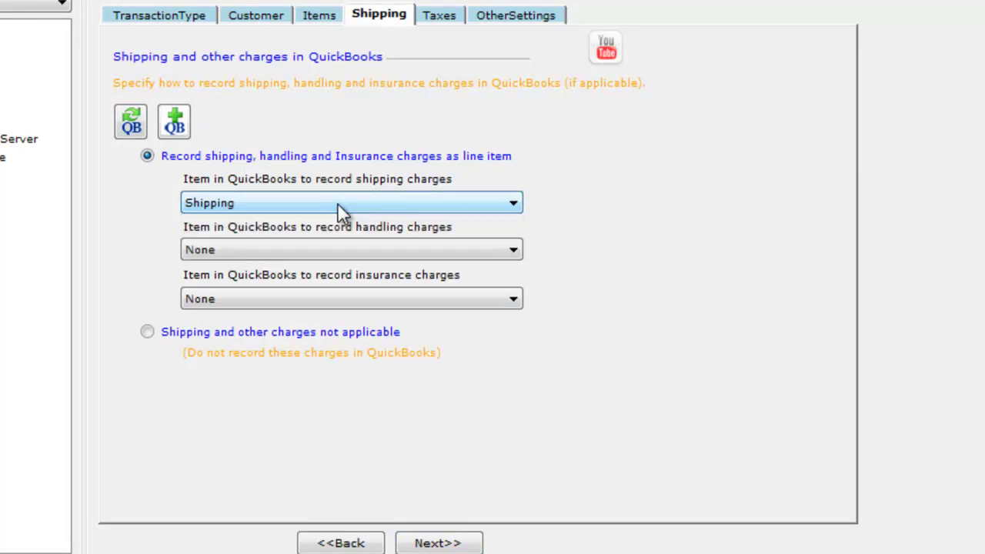
left_click(438, 543)
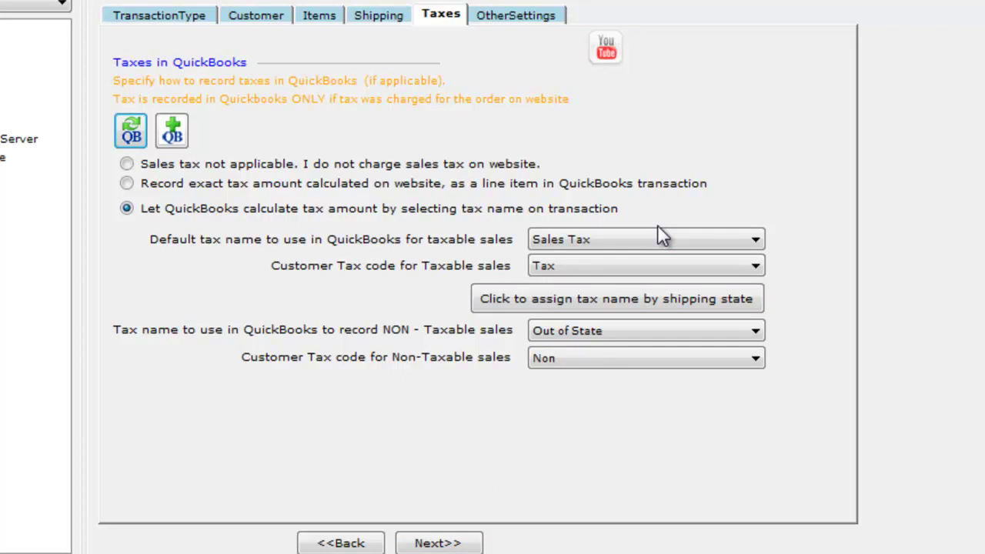
In the other transaction settings, set the QuickBooks template to Intuit Product Invoice
left_click(438, 543)
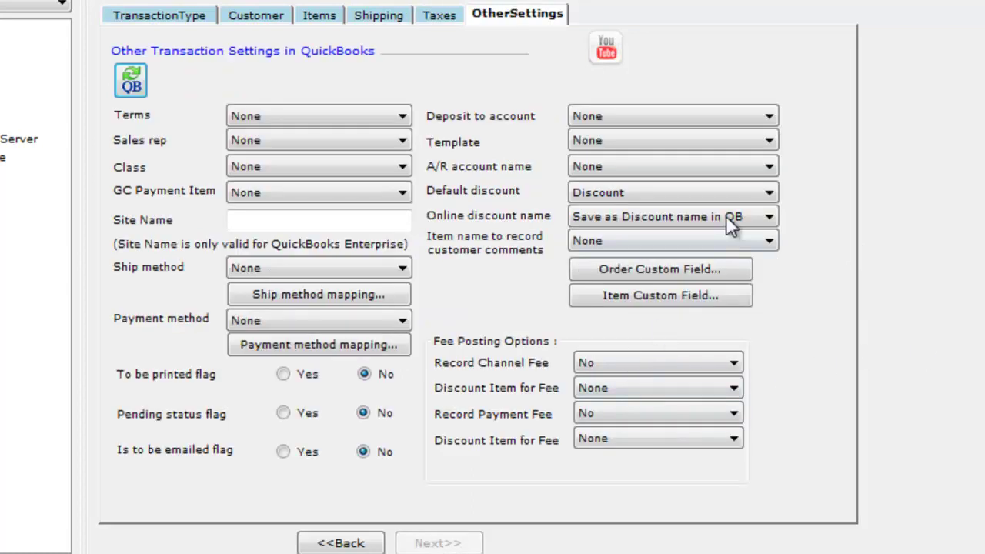
left_click(748, 144)
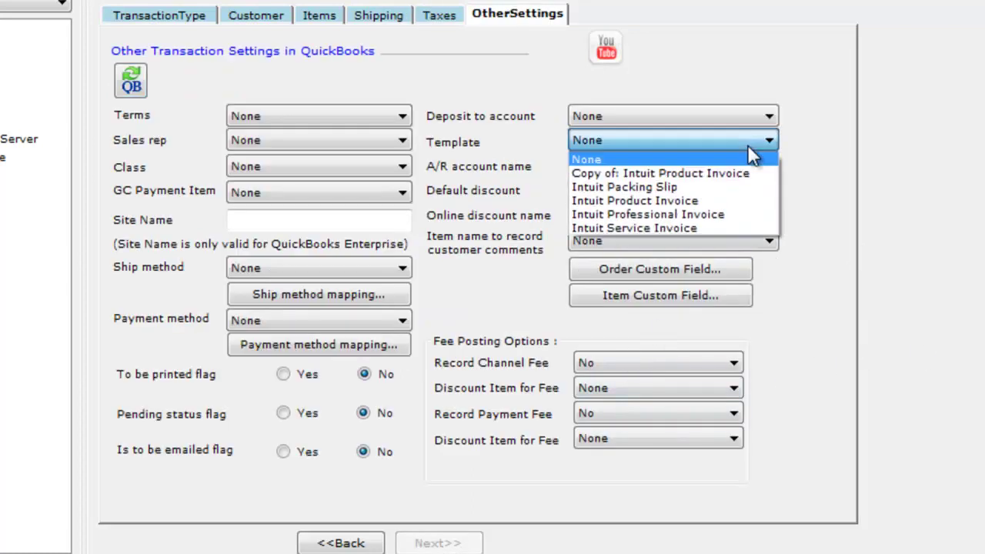
left_click(687, 202)
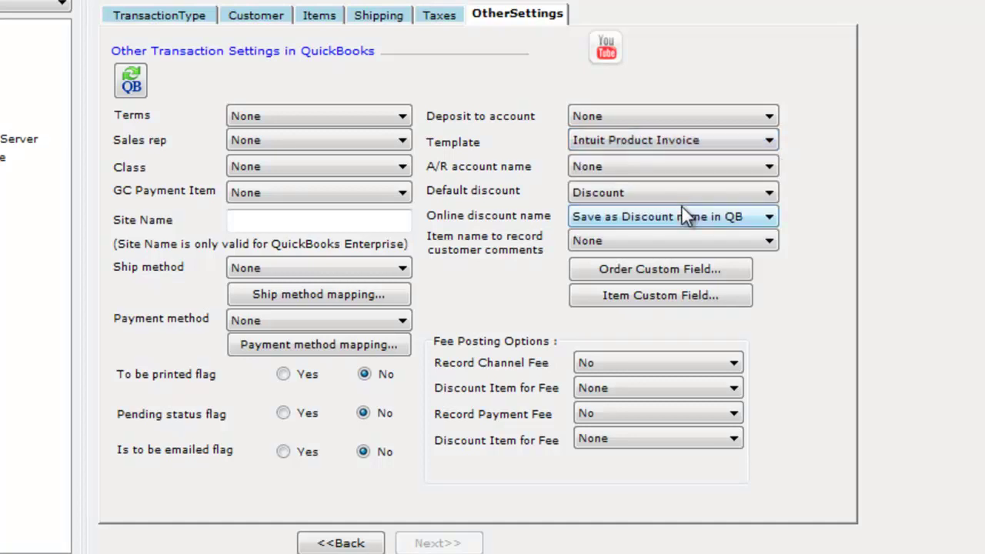
left_click(388, 170)
left_click(391, 175)
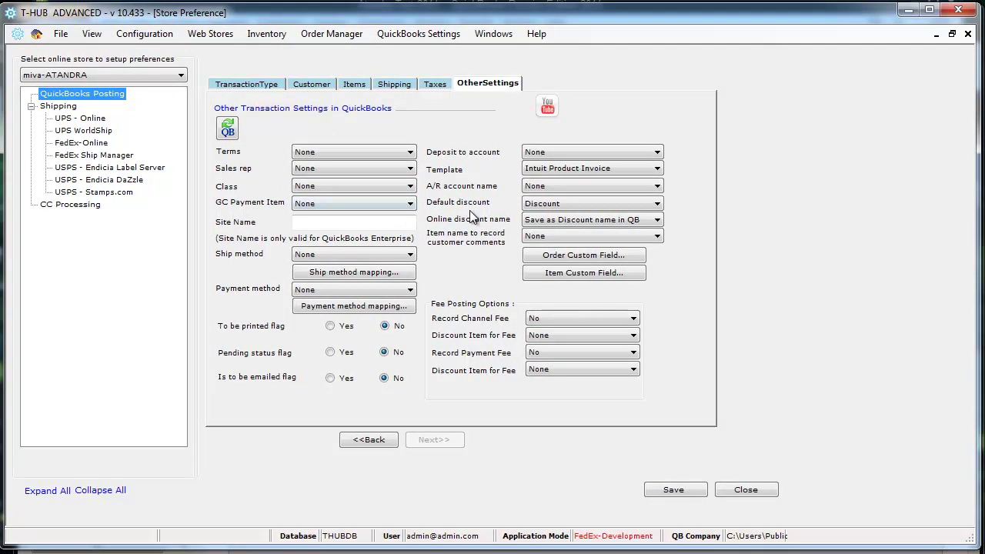
Review the store's shipping preferences, including UPS Online, and save and close the store preferences
left_click(60, 108)
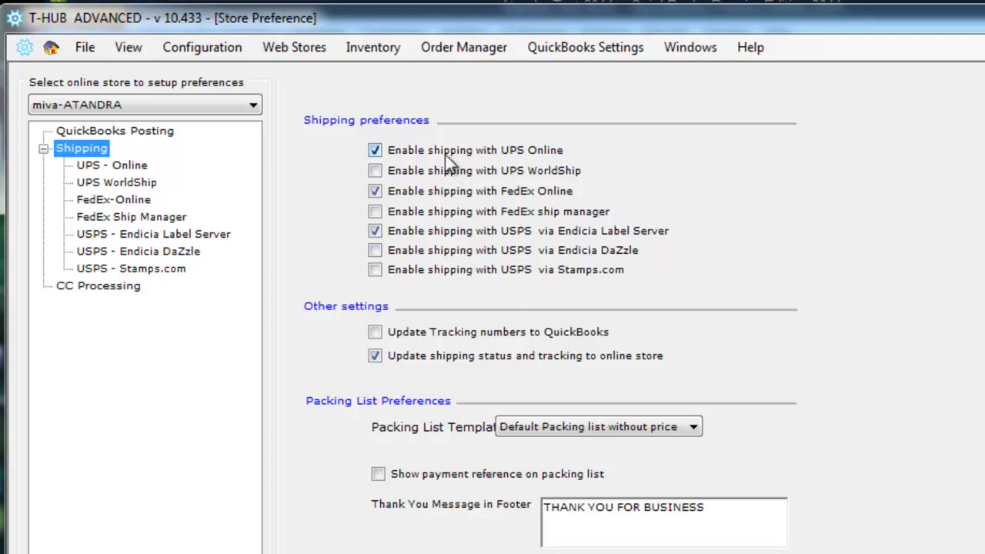
left_click(120, 166)
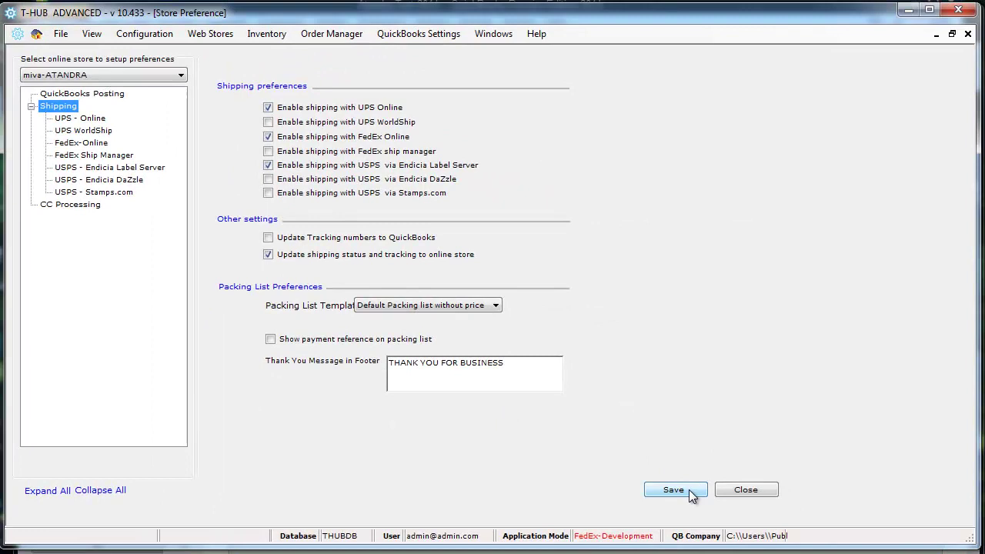
left_click(691, 492)
left_click(688, 375)
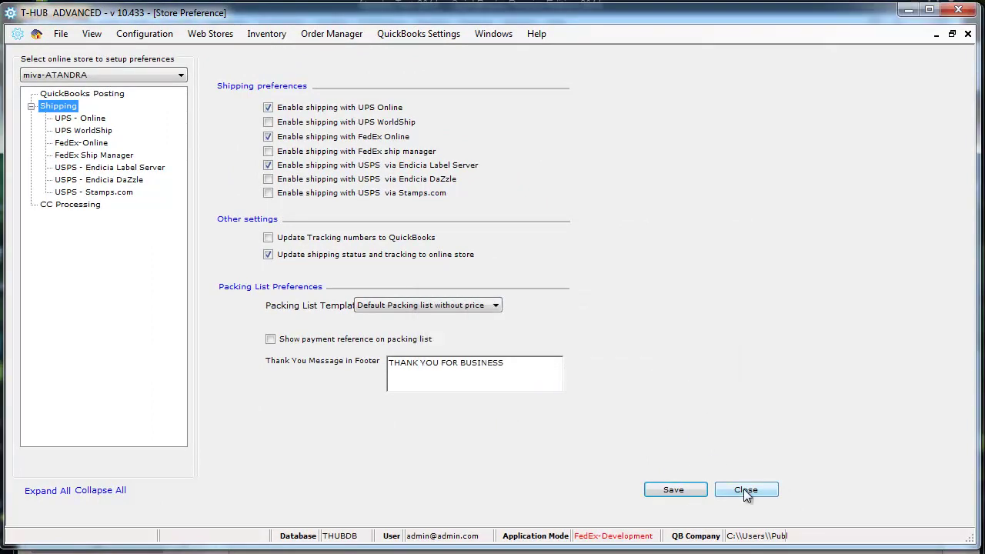
left_click(744, 491)
left_click(565, 375)
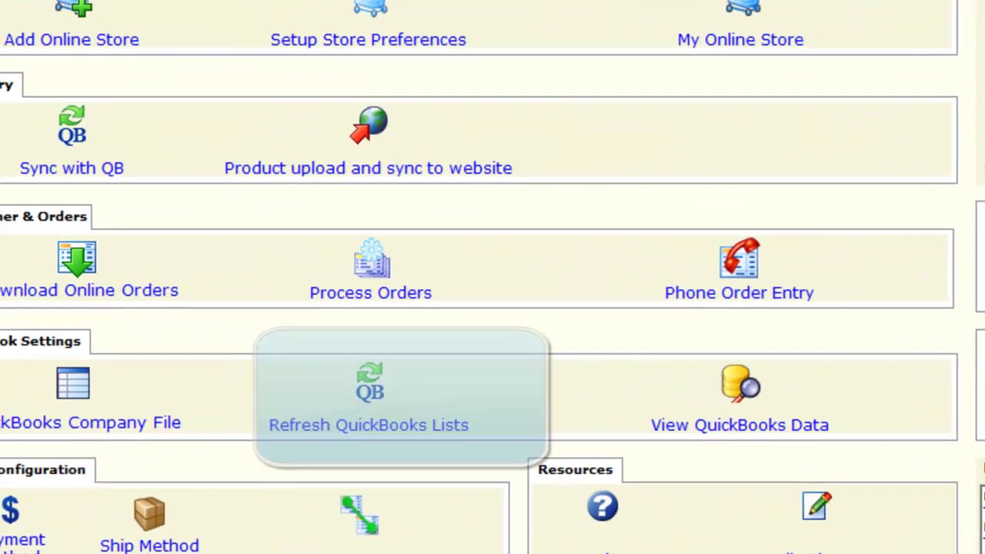
Open order processing and download the orders from the online store
left_click(352, 282)
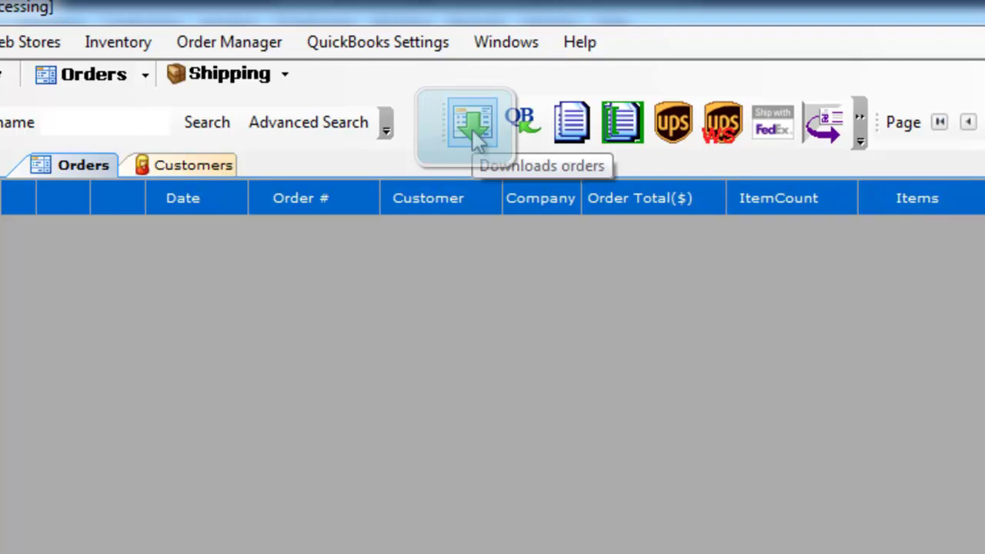
left_click(472, 125)
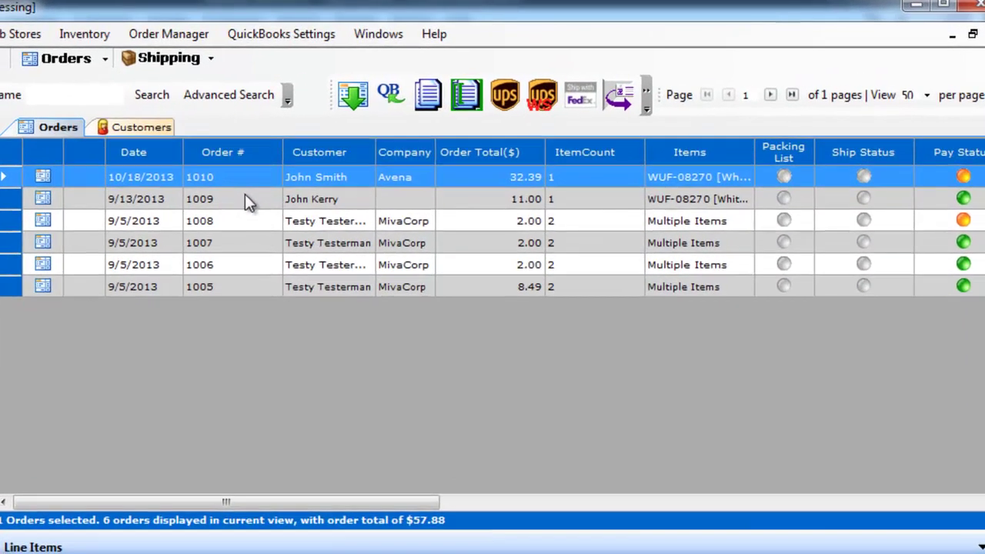
Open the two newest orders for FedEx shipping, get rates for both, and choose FedEx Ground for the second shipment
left_click(390, 161)
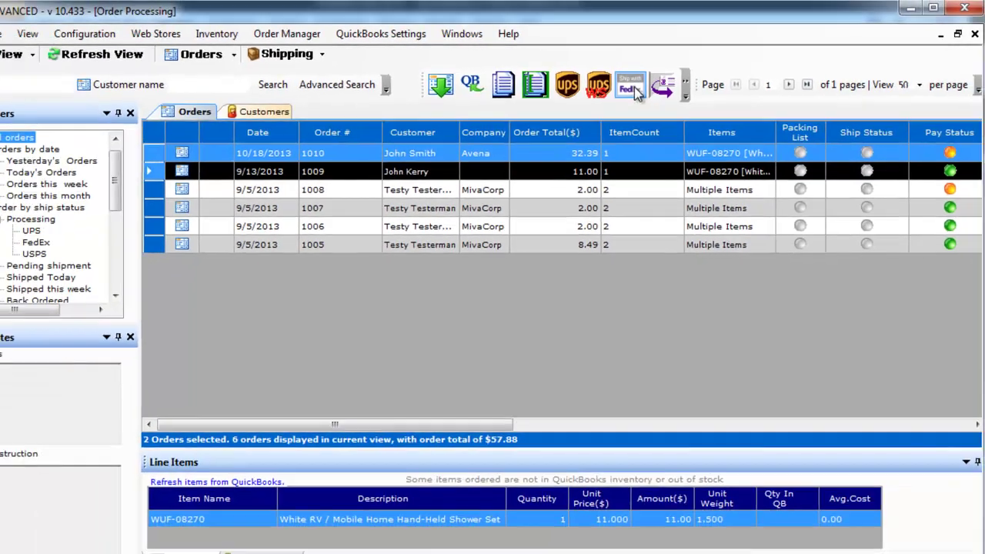
left_click(583, 96)
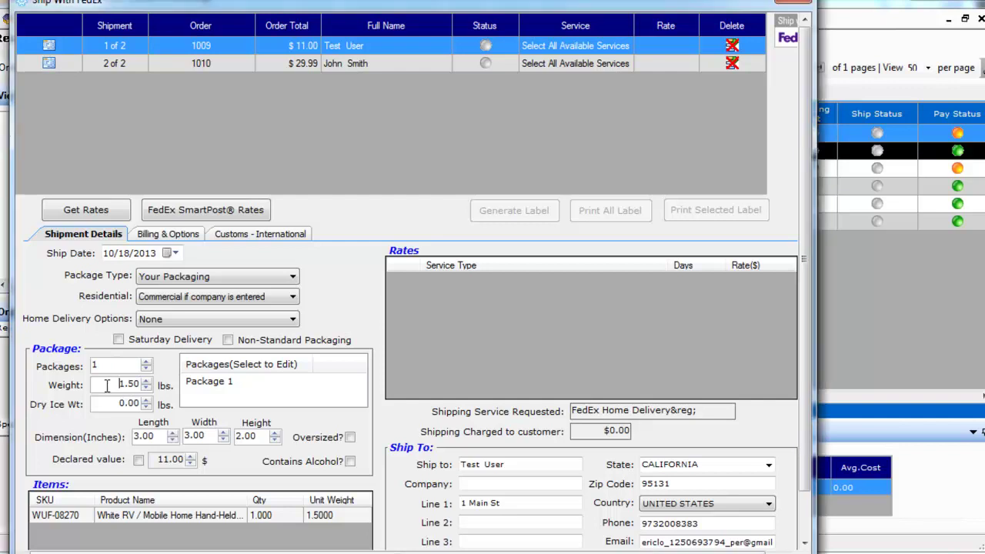
double_click(133, 383)
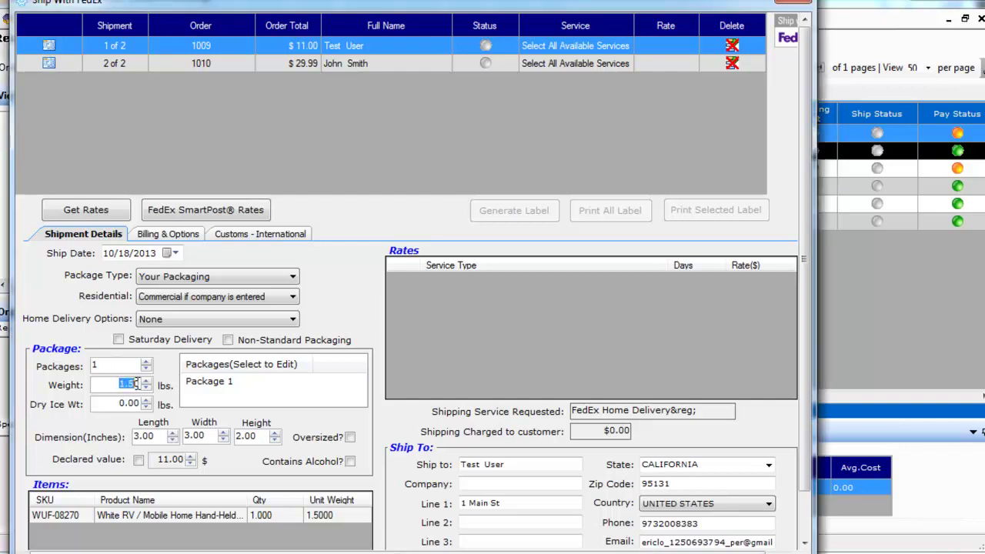
left_click(99, 214)
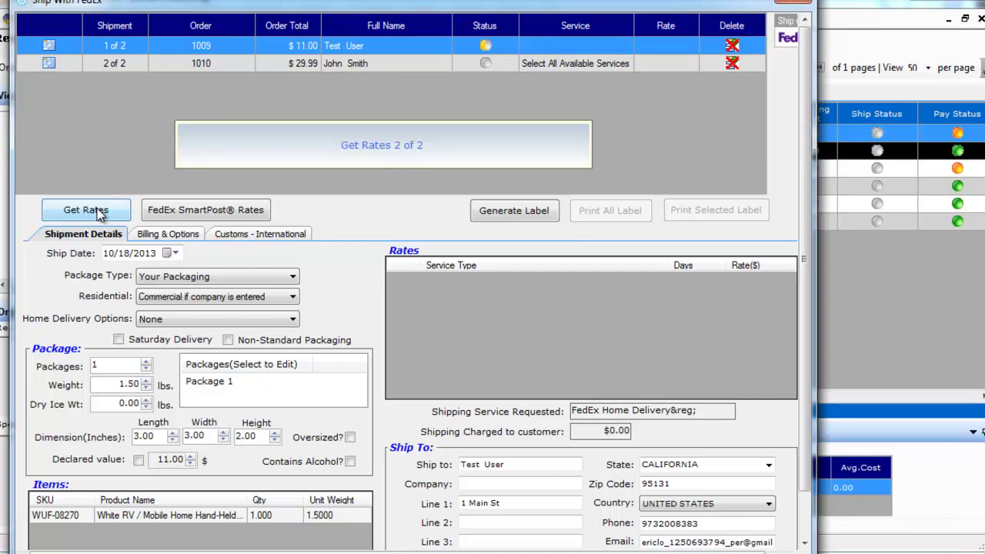
left_click(483, 283)
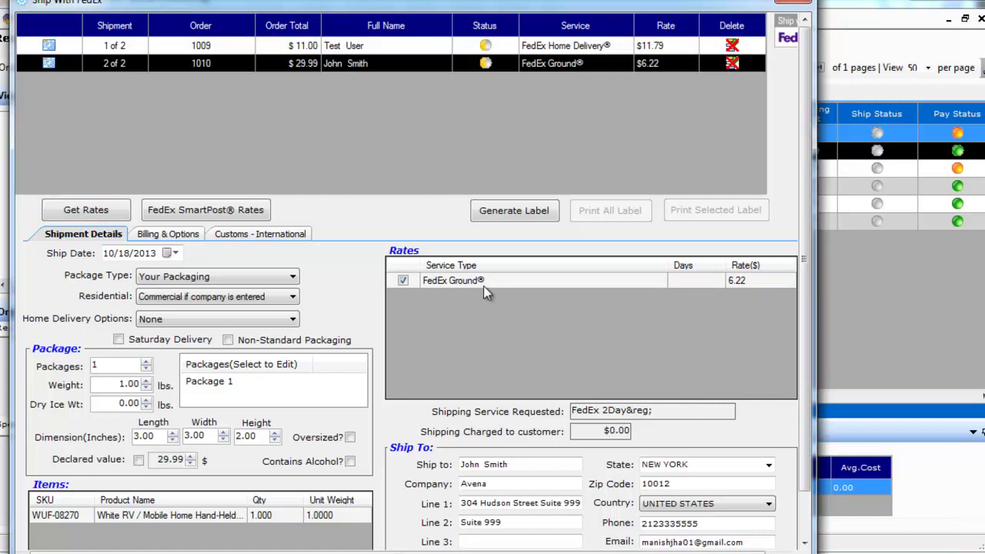
Generate the FedEx labels for both shipments and preview the printable labels with packing lists through the second page
left_click(515, 209)
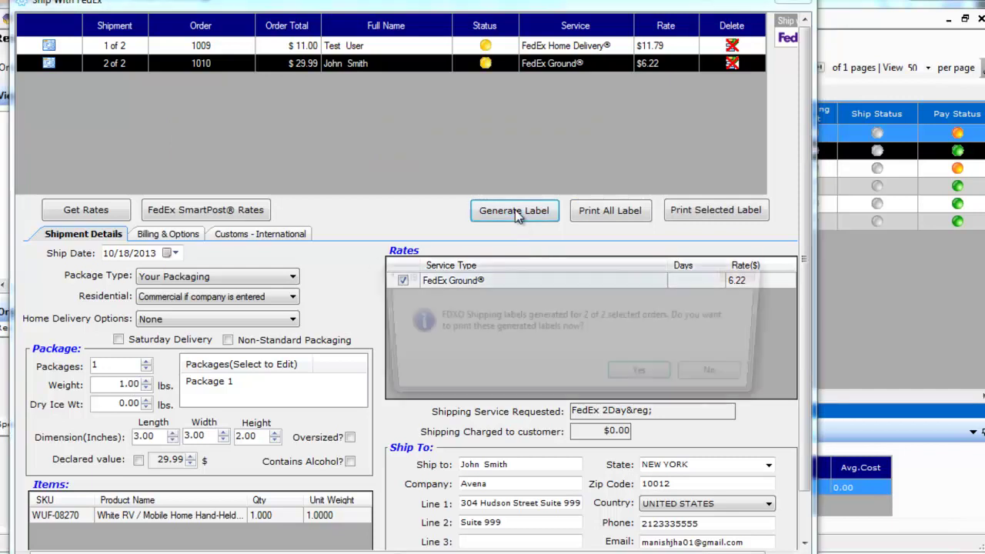
left_click_drag(565, 286, 313, 100)
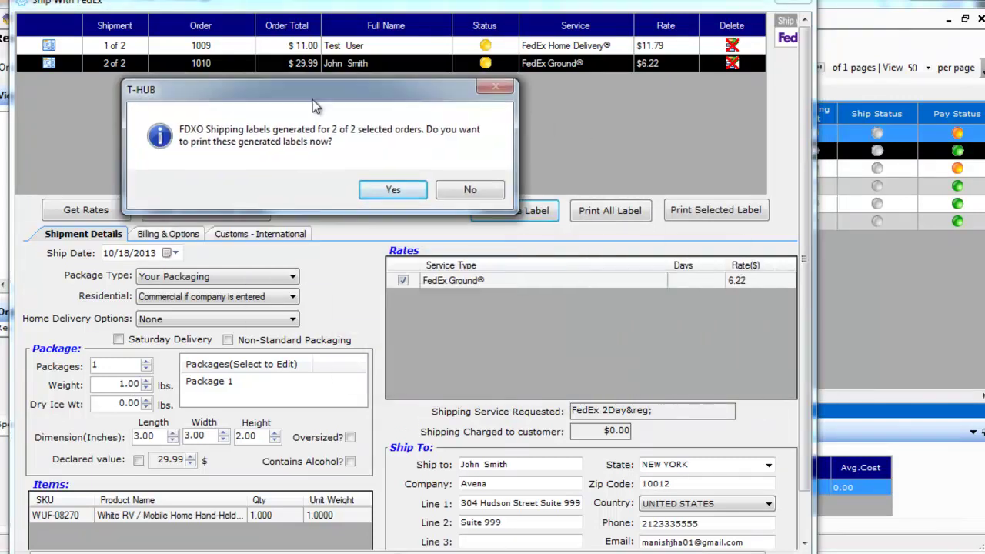
left_click(392, 190)
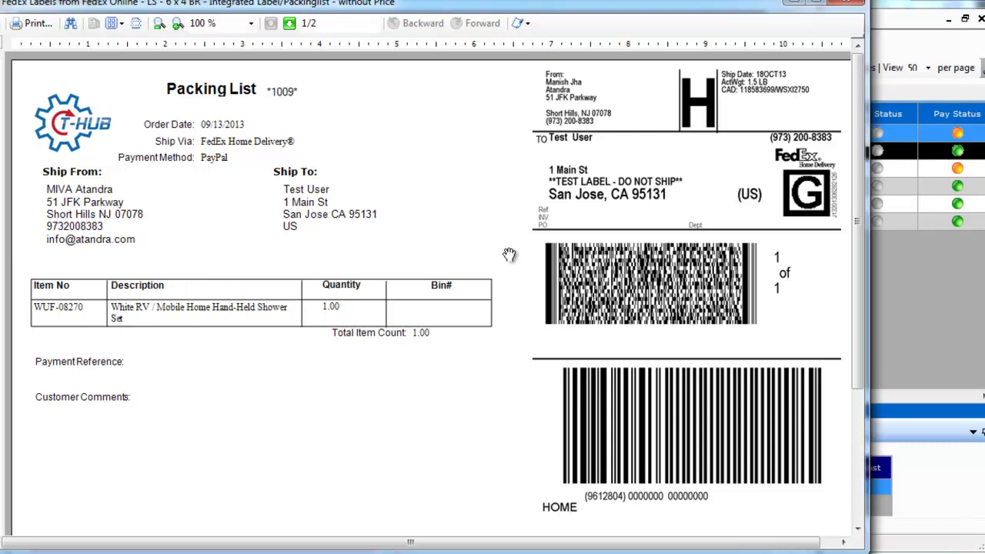
left_click(291, 24)
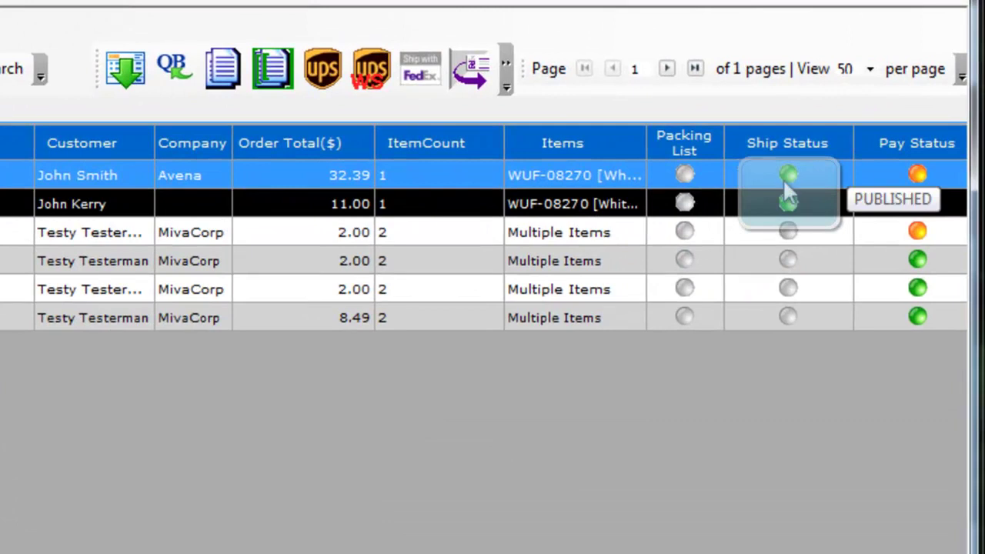
Select the three newest orders in the order list and post them to QuickBooks
mouse_move(781, 220)
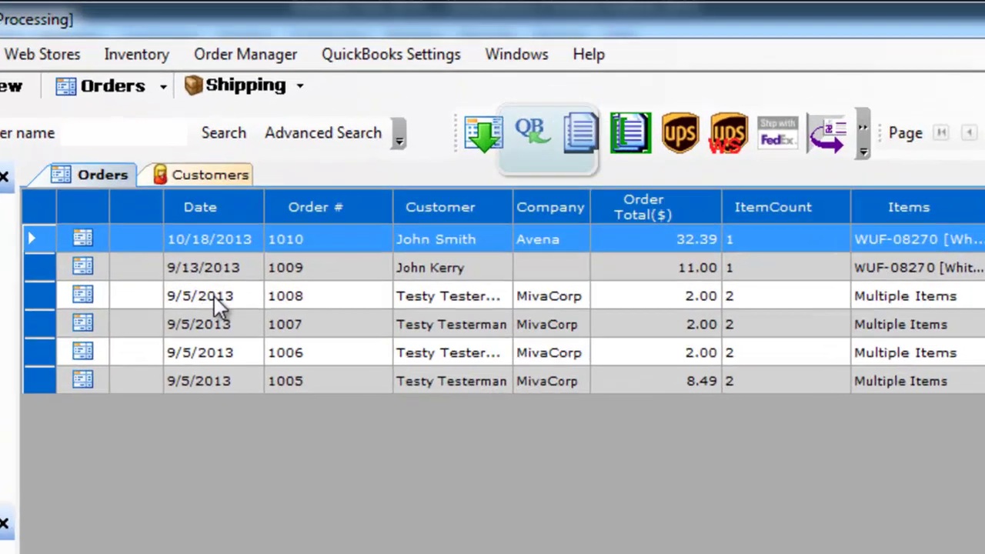
left_click(314, 184, "shift")
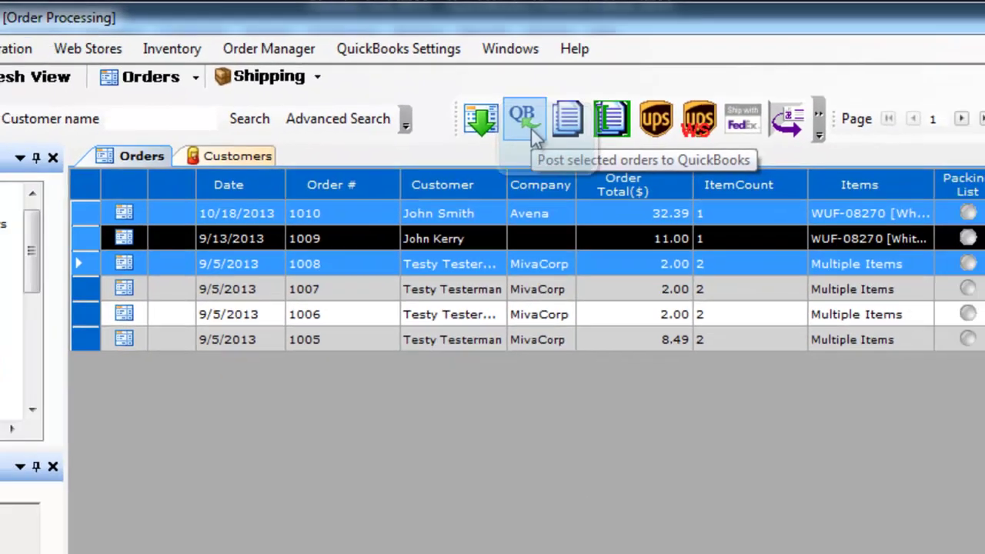
left_click(539, 142)
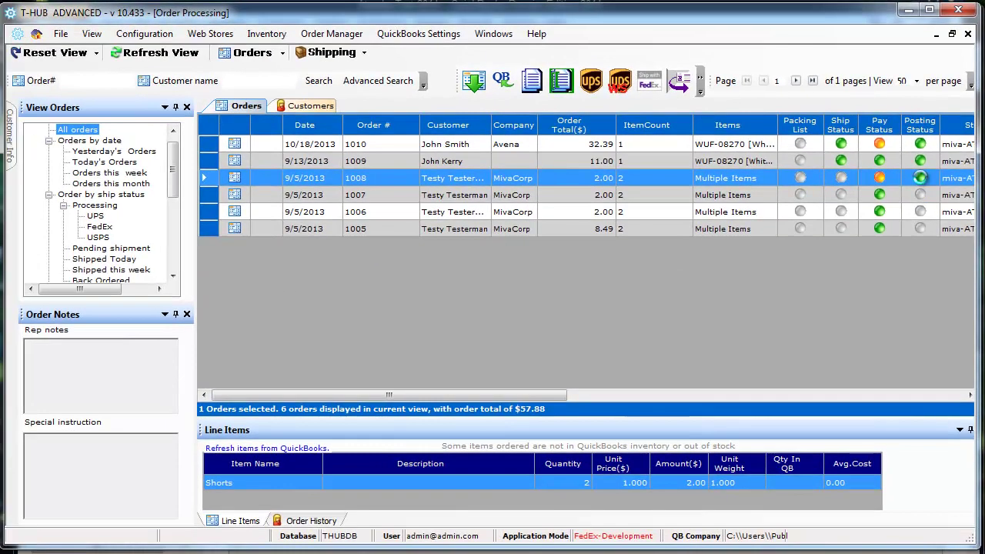
Open the third order's QuickBooks posting details, view its linked invoice enlarged in QuickBooks, and return to T-HUB
left_click(859, 329)
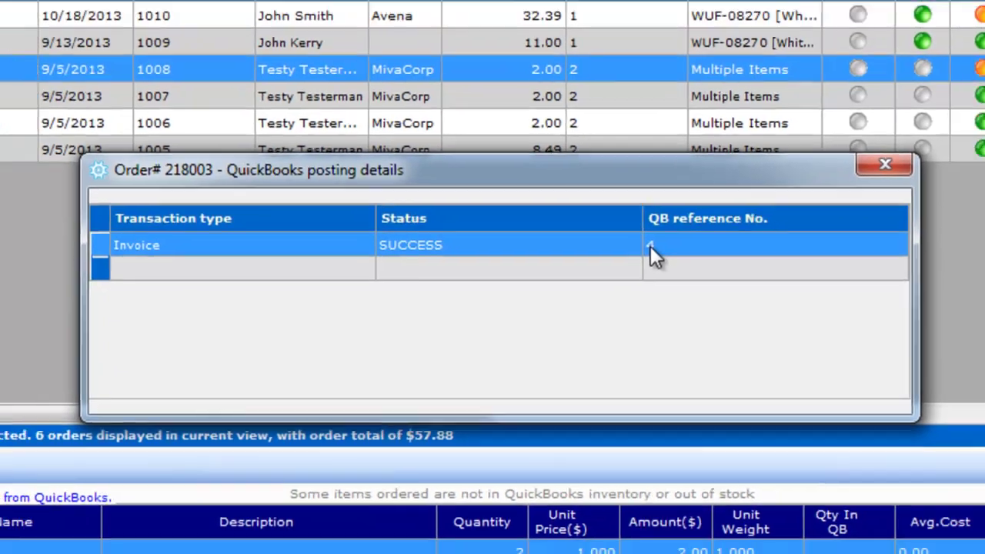
left_click(646, 234)
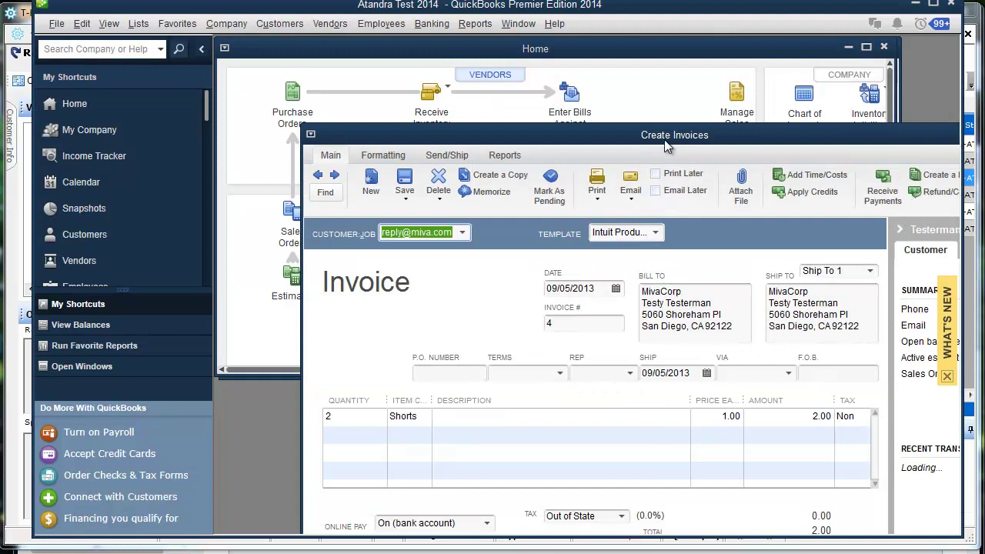
double_click(665, 142)
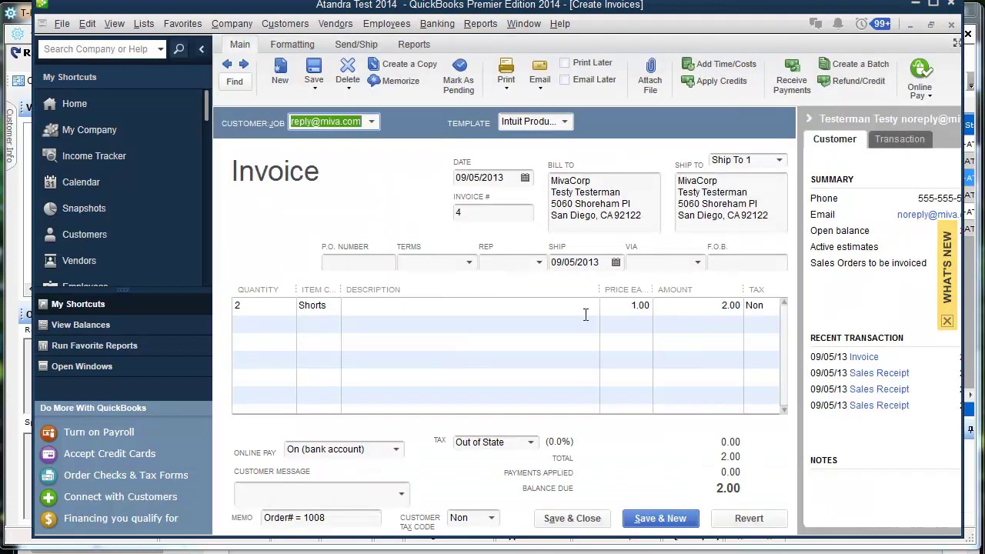
left_click(916, 7)
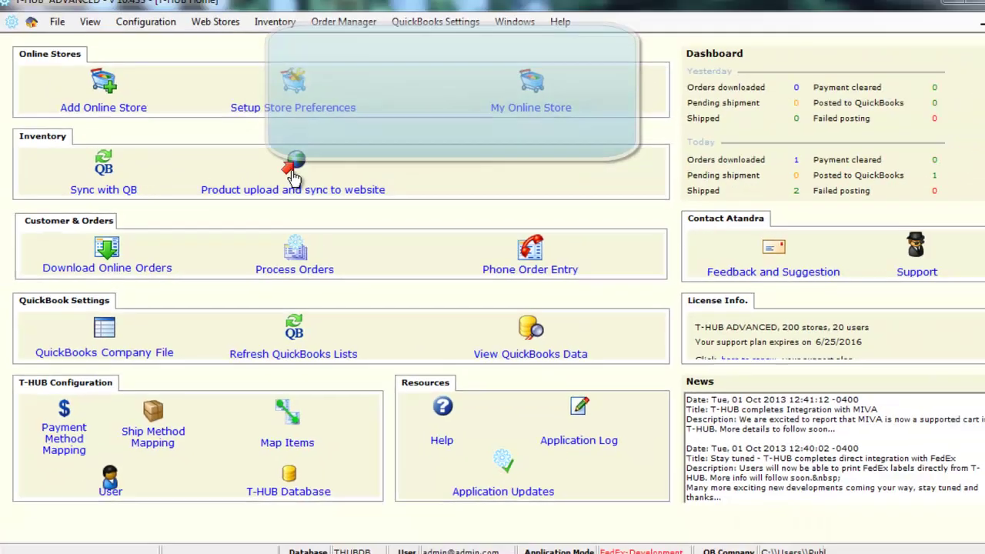
Open product upload and sync, and add products 160-82645 through 160-82662 to the miva-ATANDRA web store
left_click(428, 148)
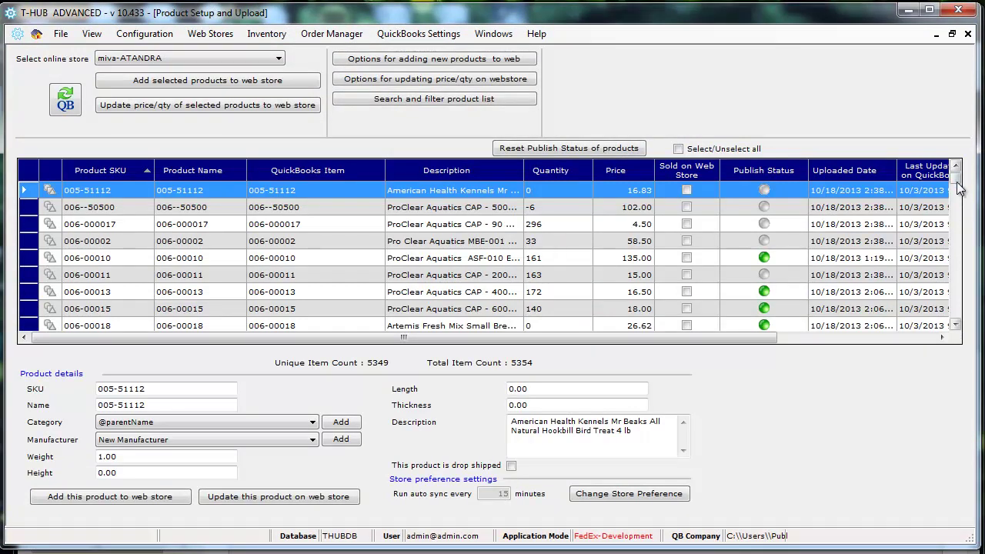
left_click_drag(956, 178, 959, 228)
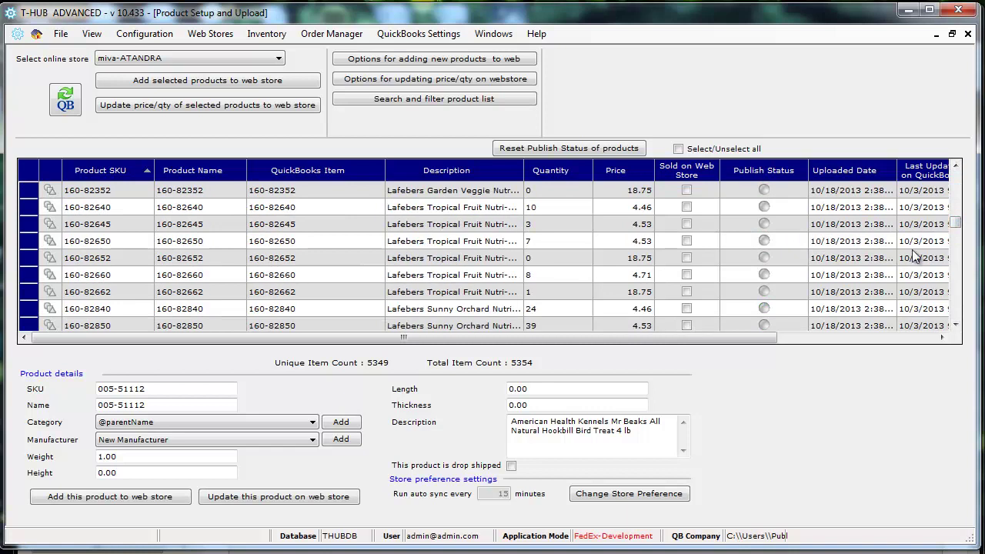
left_click(134, 224)
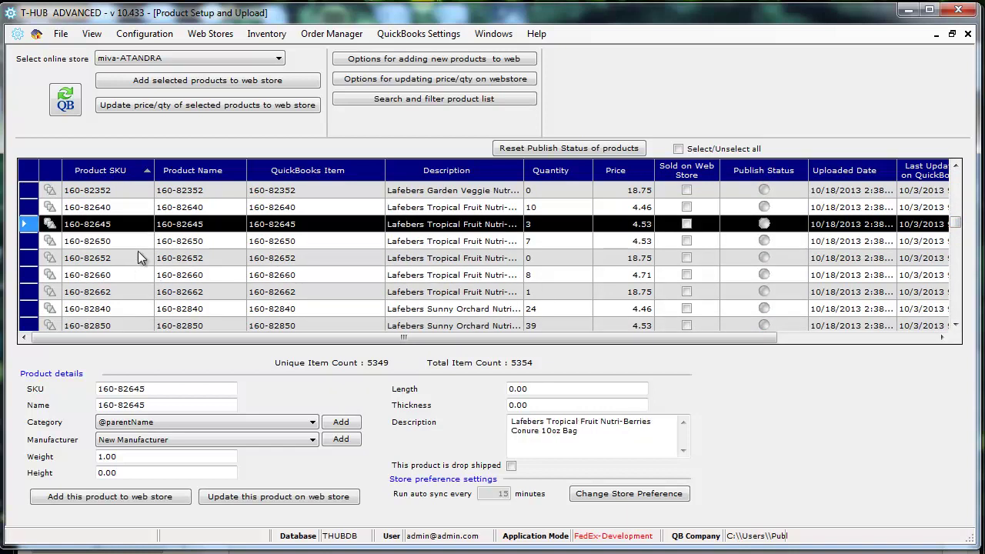
left_click(160, 294, "shift")
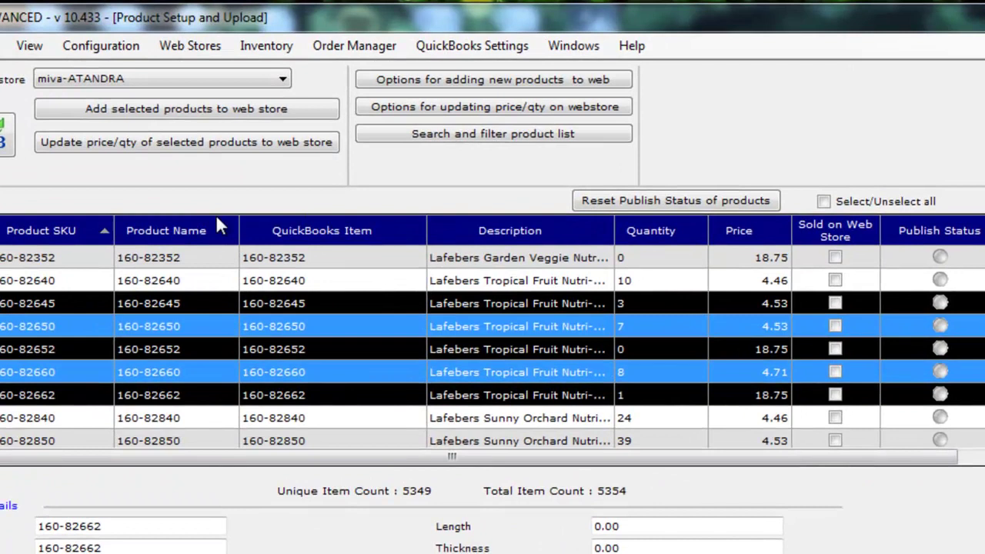
left_click(197, 109)
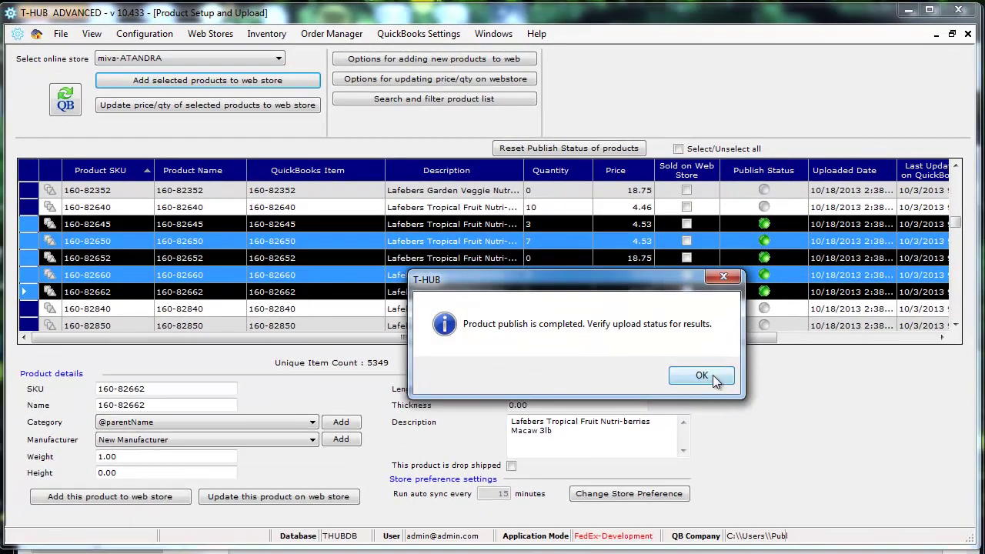
left_click(701, 376)
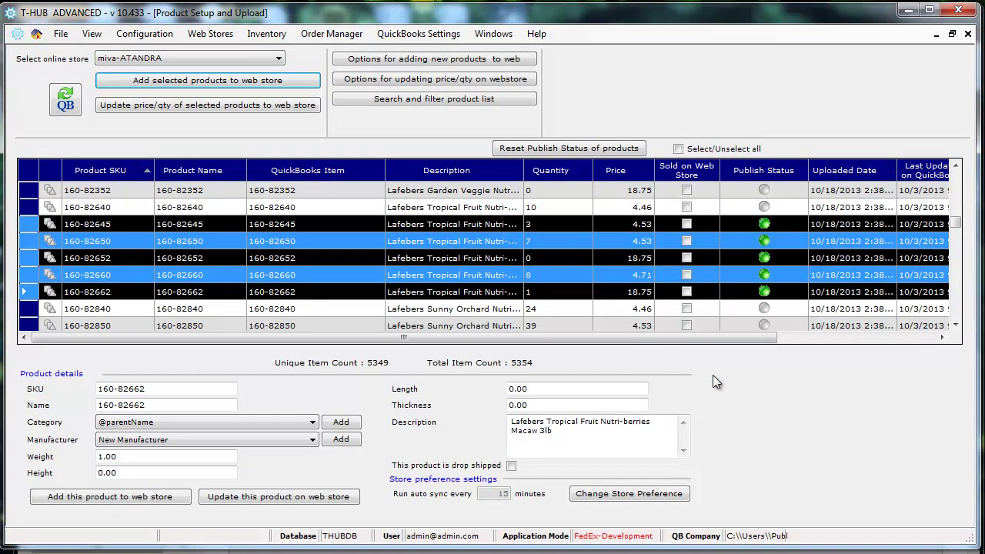
Switch to the Miva Merchant administration in Firefox and run a Quick Find for products with 1
key("alt+Tab")
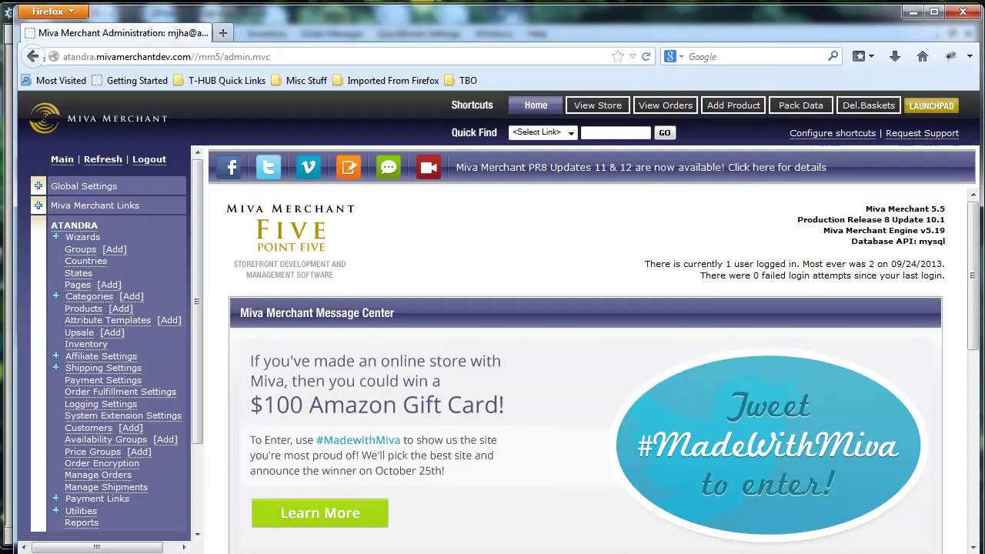
left_click(615, 133)
left_click(543, 133)
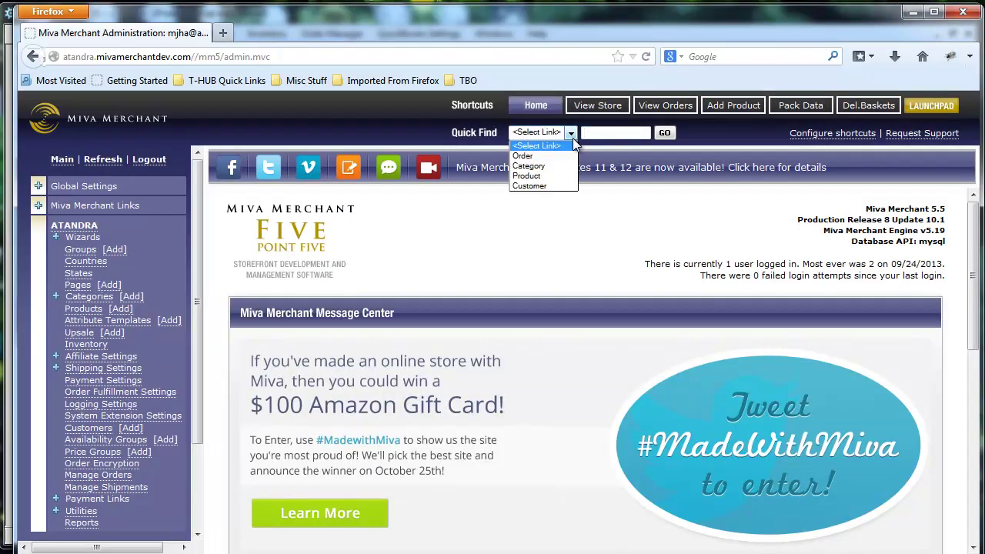
left_click(532, 171)
left_click(636, 132)
type("1")
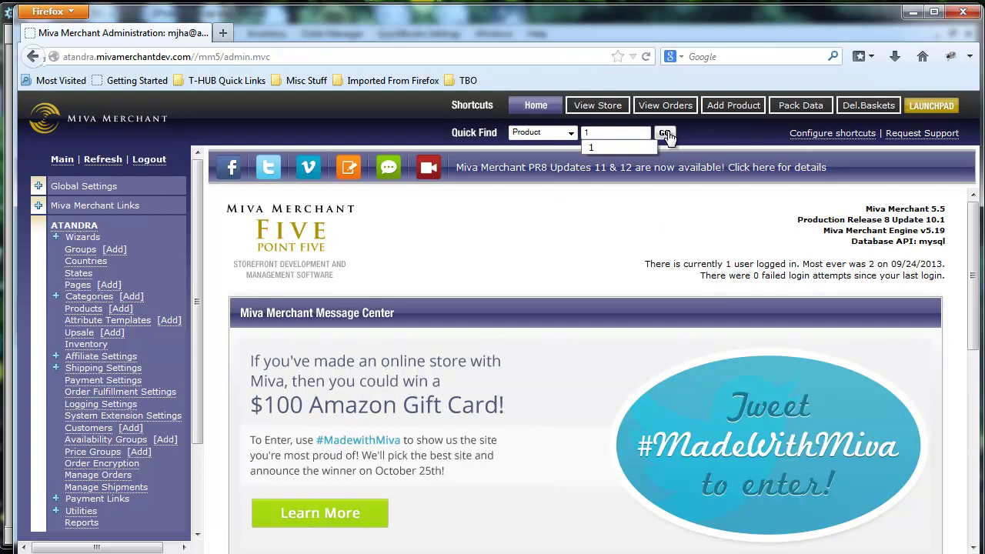
left_click(665, 133)
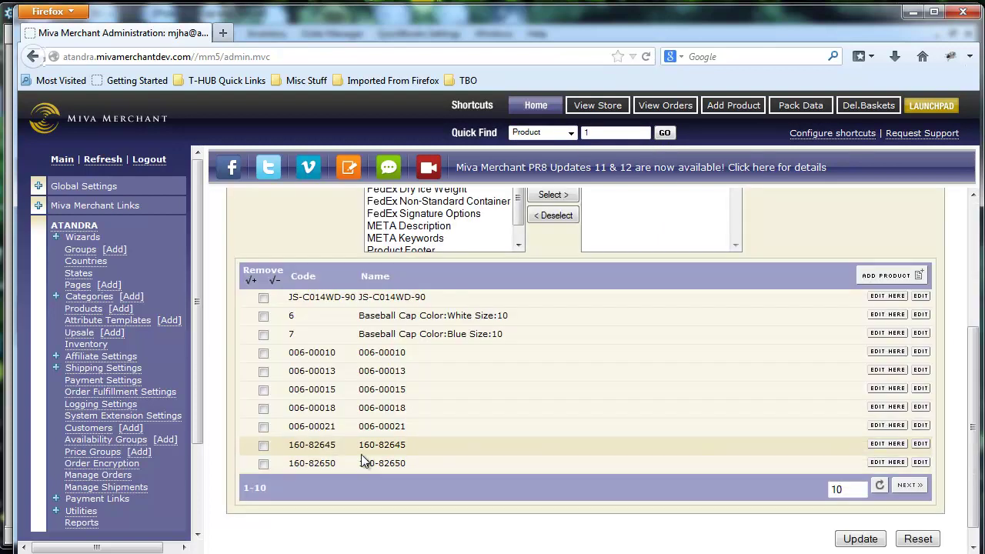
Open product 160-82650 for editing, examine its price and description, and return to T-HUB
left_click(920, 463)
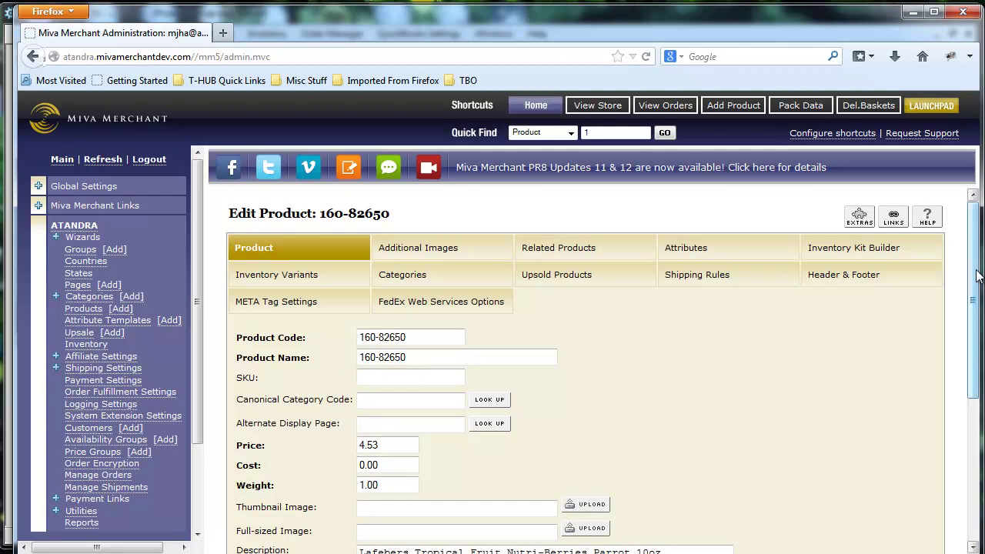
scroll(976, 307, "down", 3)
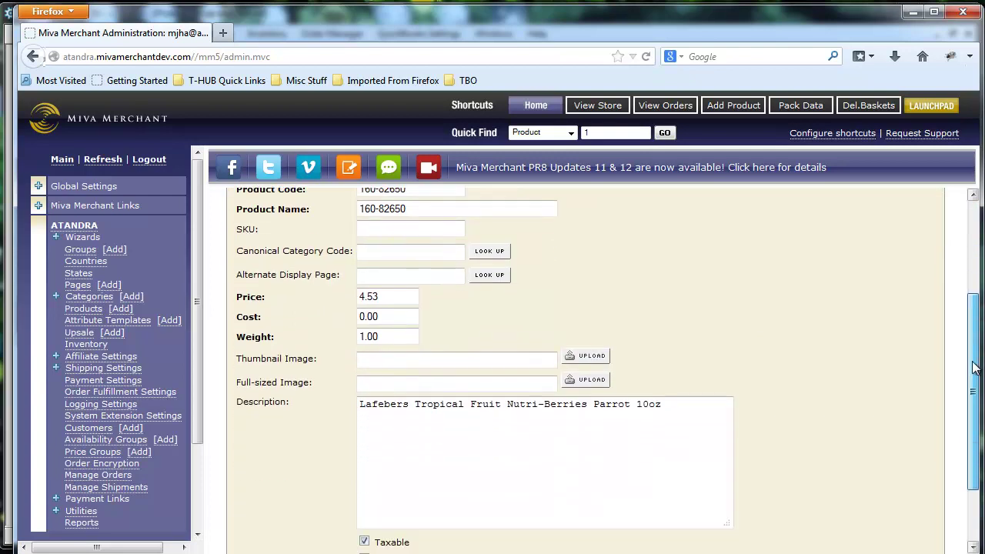
left_click(388, 297)
left_click(507, 404)
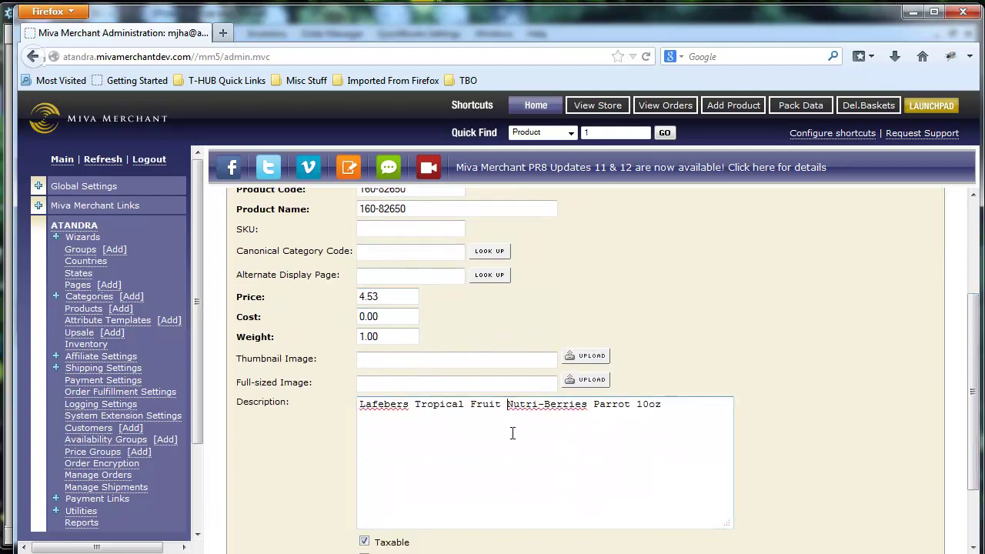
key("ctrl+a")
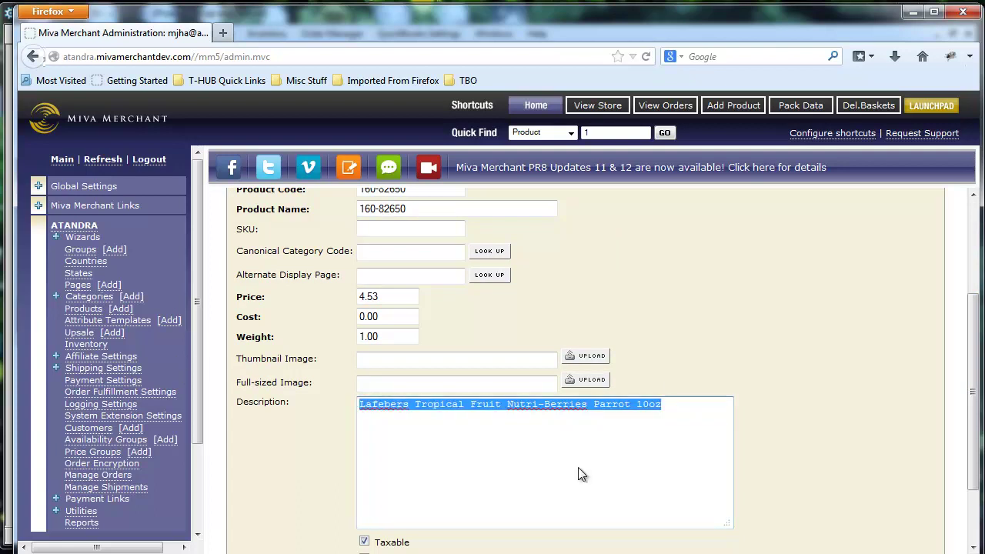
left_click(976, 213)
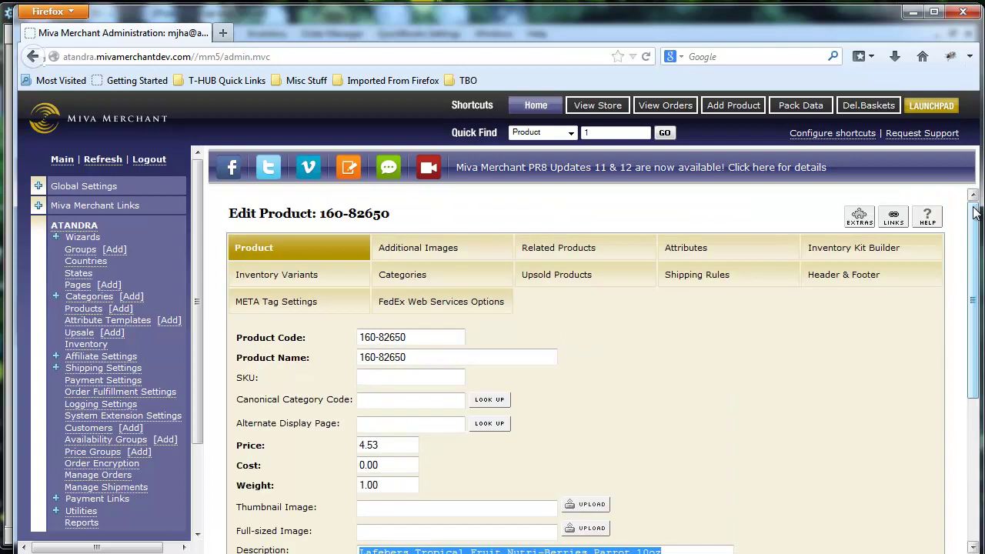
left_click(913, 14)
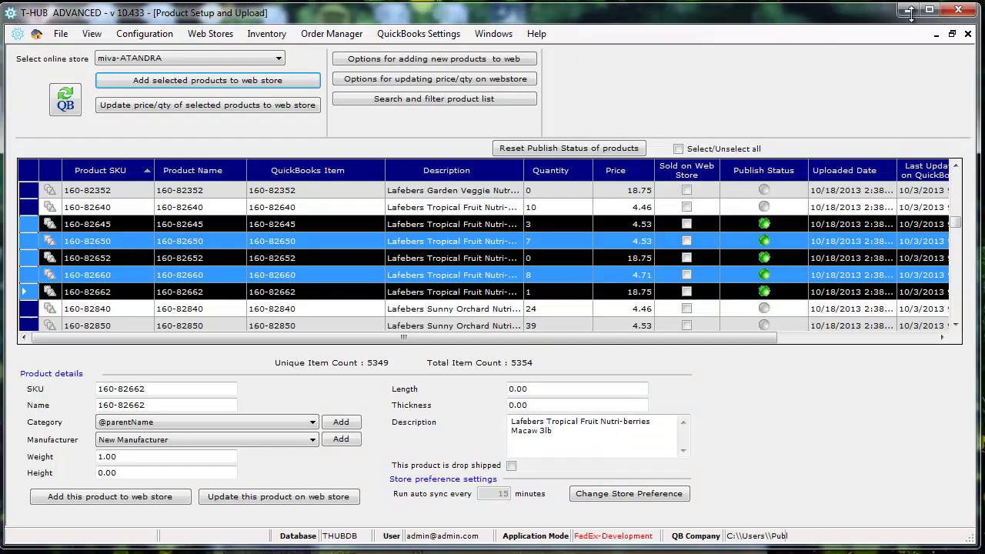
Mark products 160-82640, 160-82645, 160-82650 and 160-82652 as sold on the web store
left_click(256, 261)
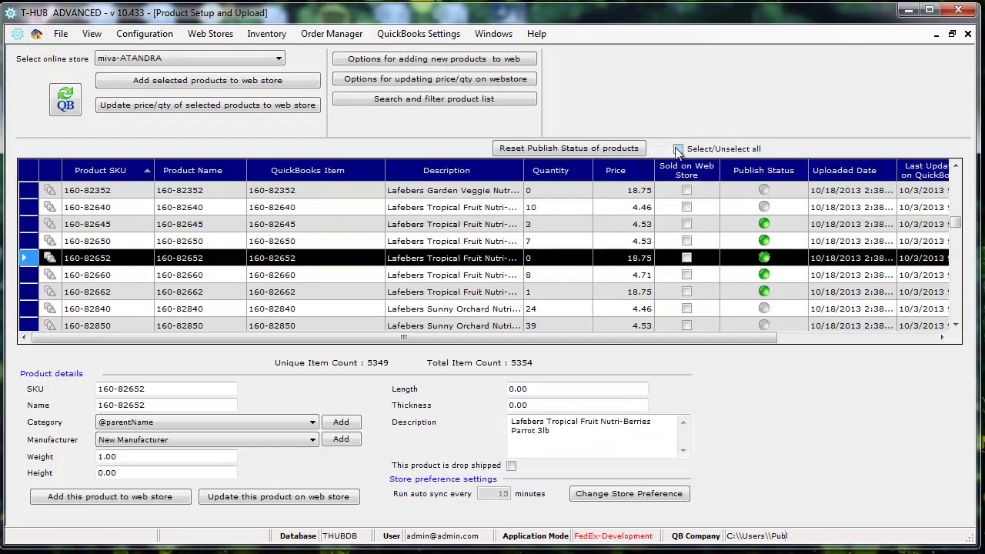
left_click(686, 207)
left_click(687, 224)
left_click(686, 241)
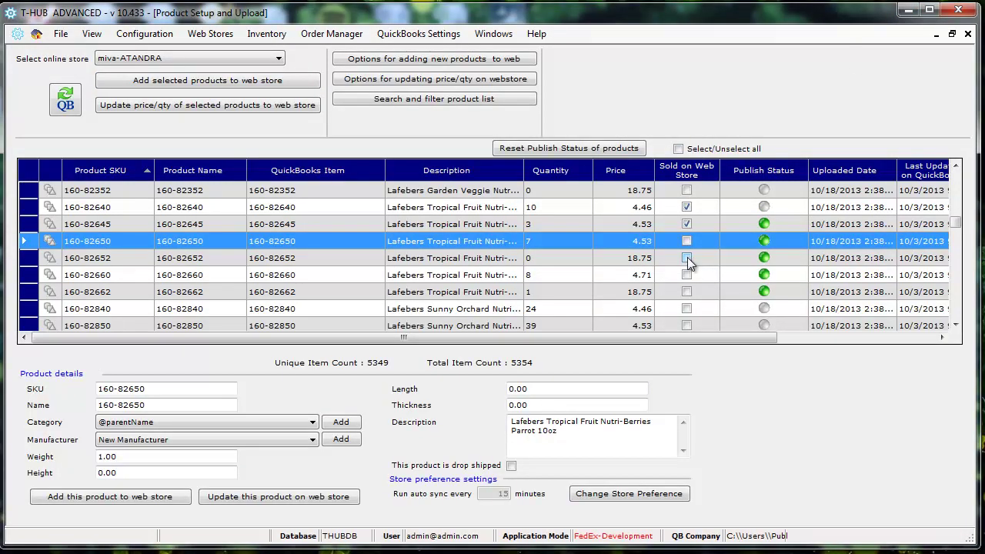
left_click(687, 258)
left_click(689, 241)
With product 160-82645 selected, review the options for updating price and quantity on the web store, and close them
left_click(308, 224)
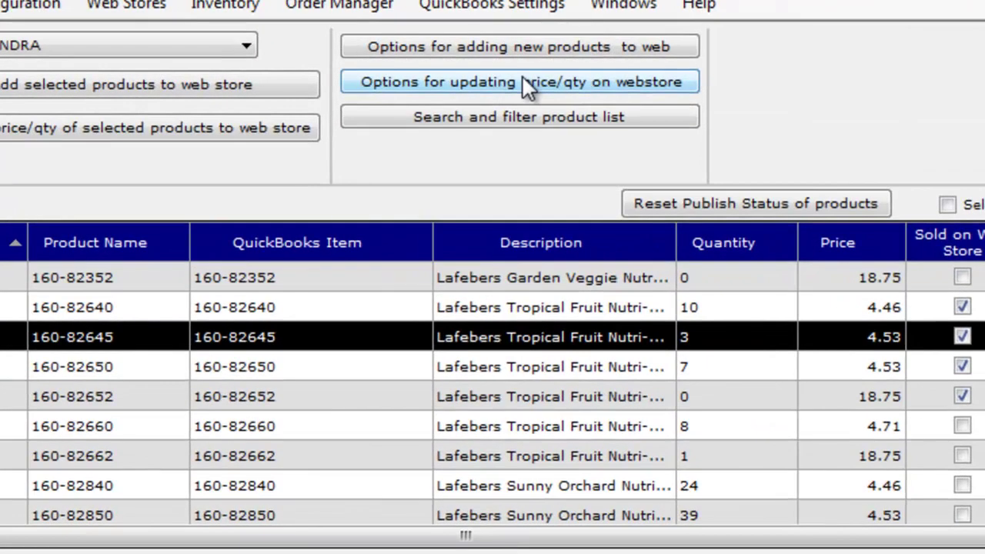
left_click(437, 80)
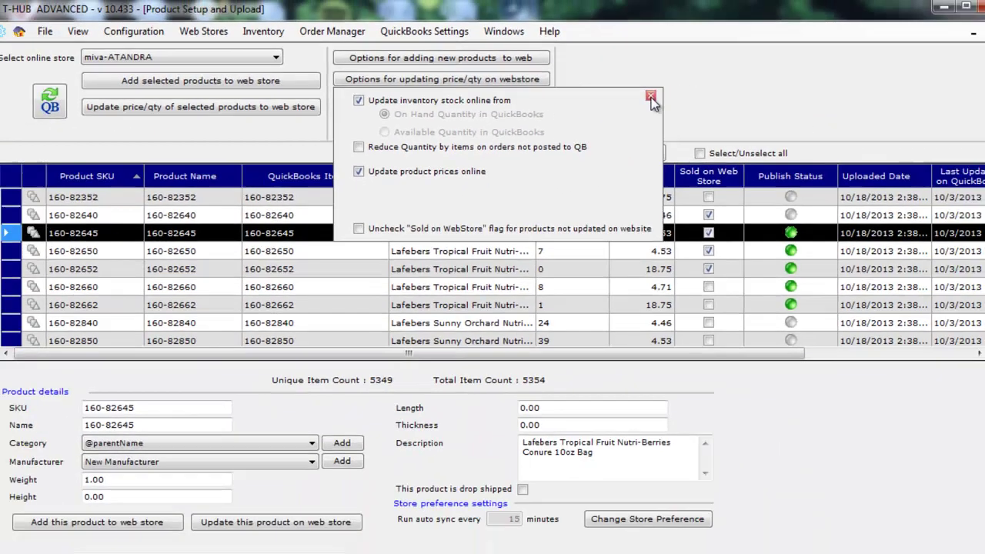
left_click(815, 106)
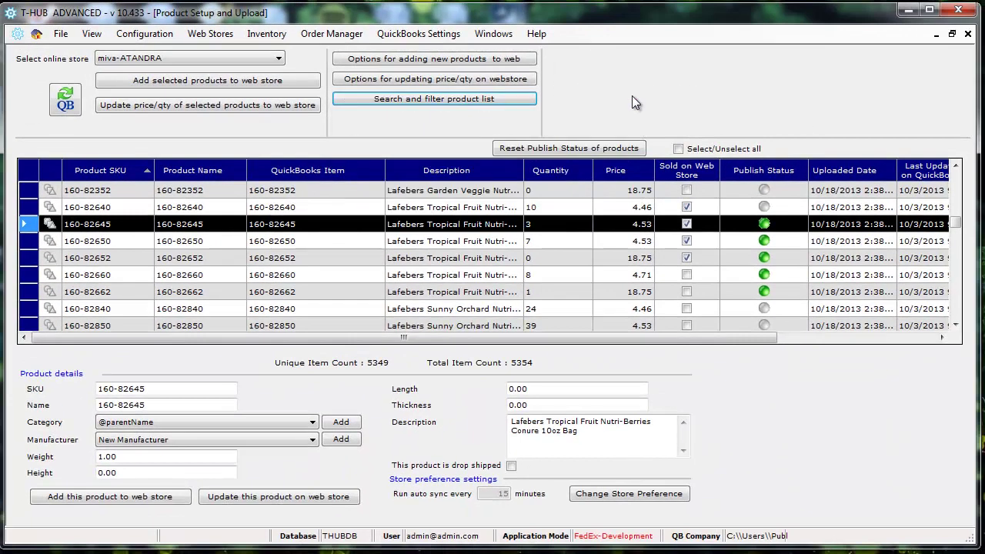